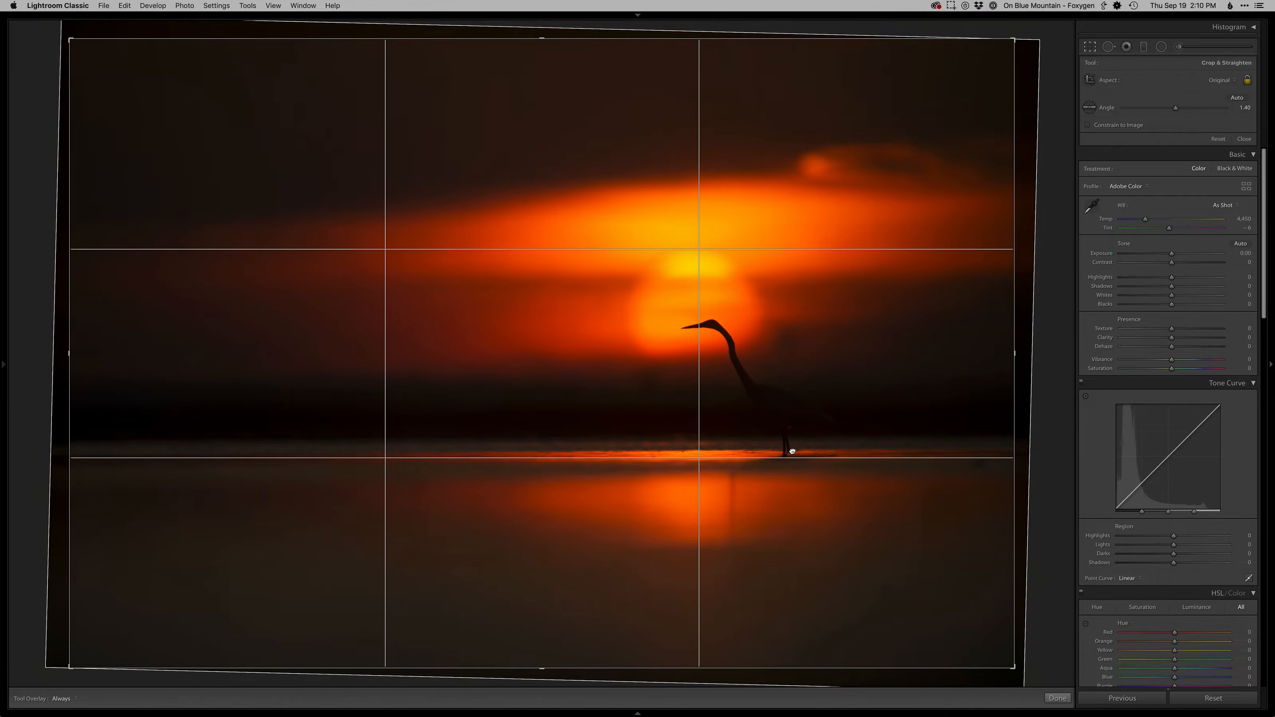
# Apply the straightening crop and set Exposure to +0.70, Highlights to −23, Shadows to +50 and Blacks to −27
pyautogui.press('Return')
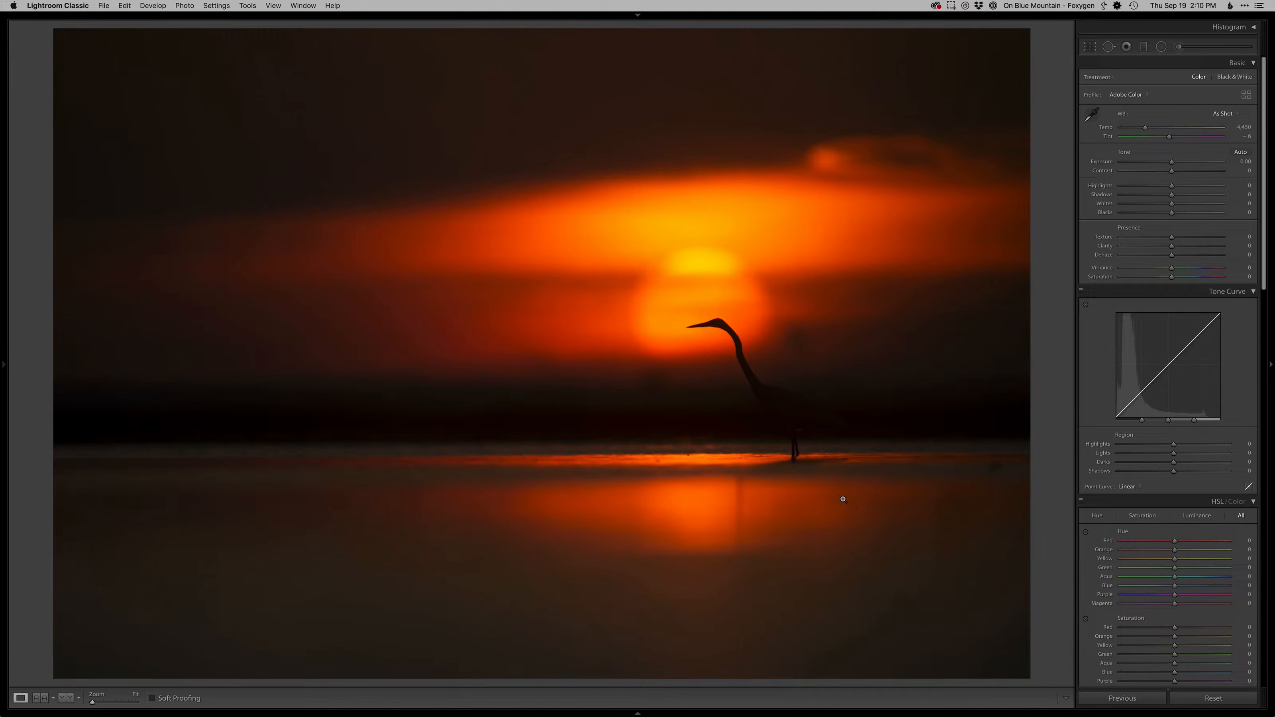
pyautogui.press('shift')
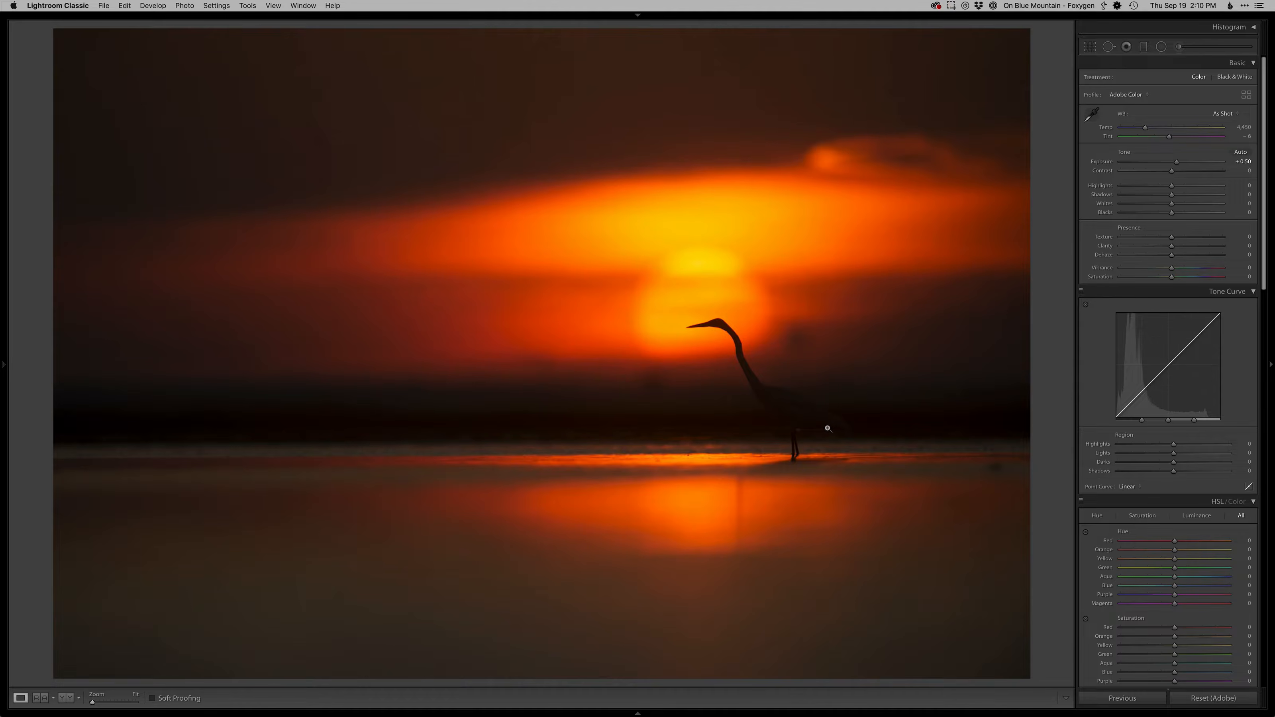
pyautogui.press('=')
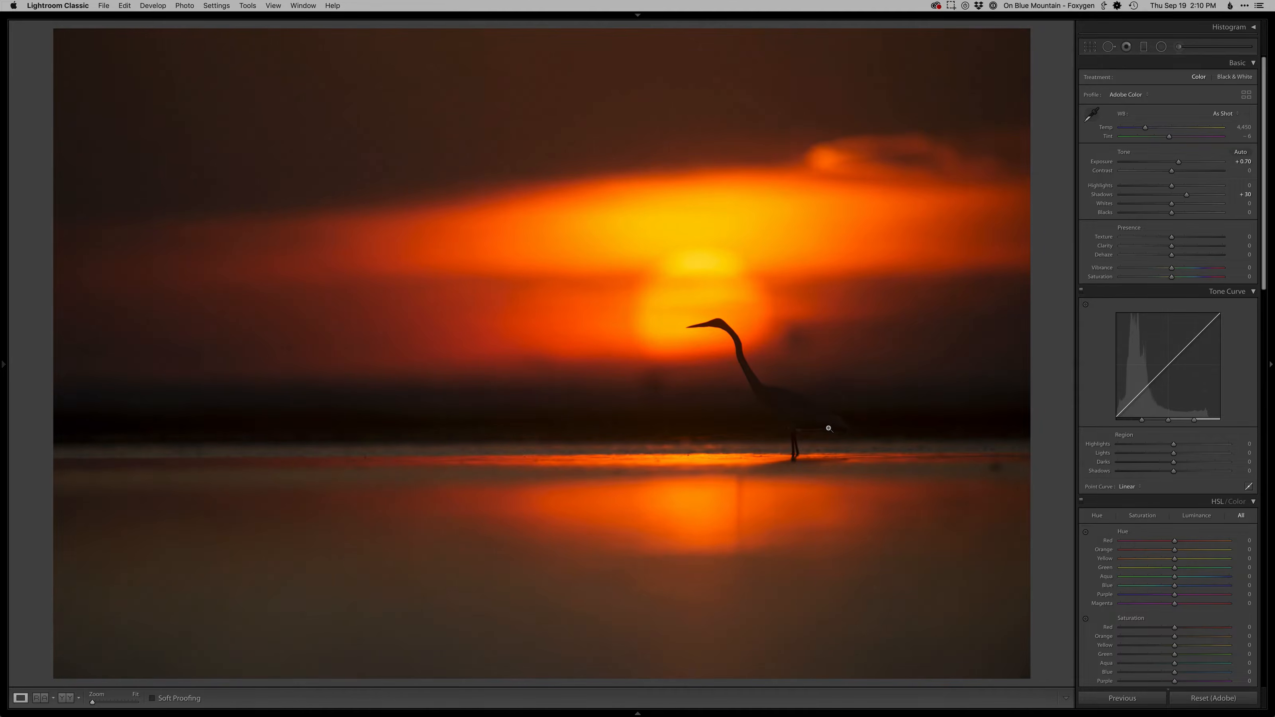
pyautogui.hotkey('shift', '-')
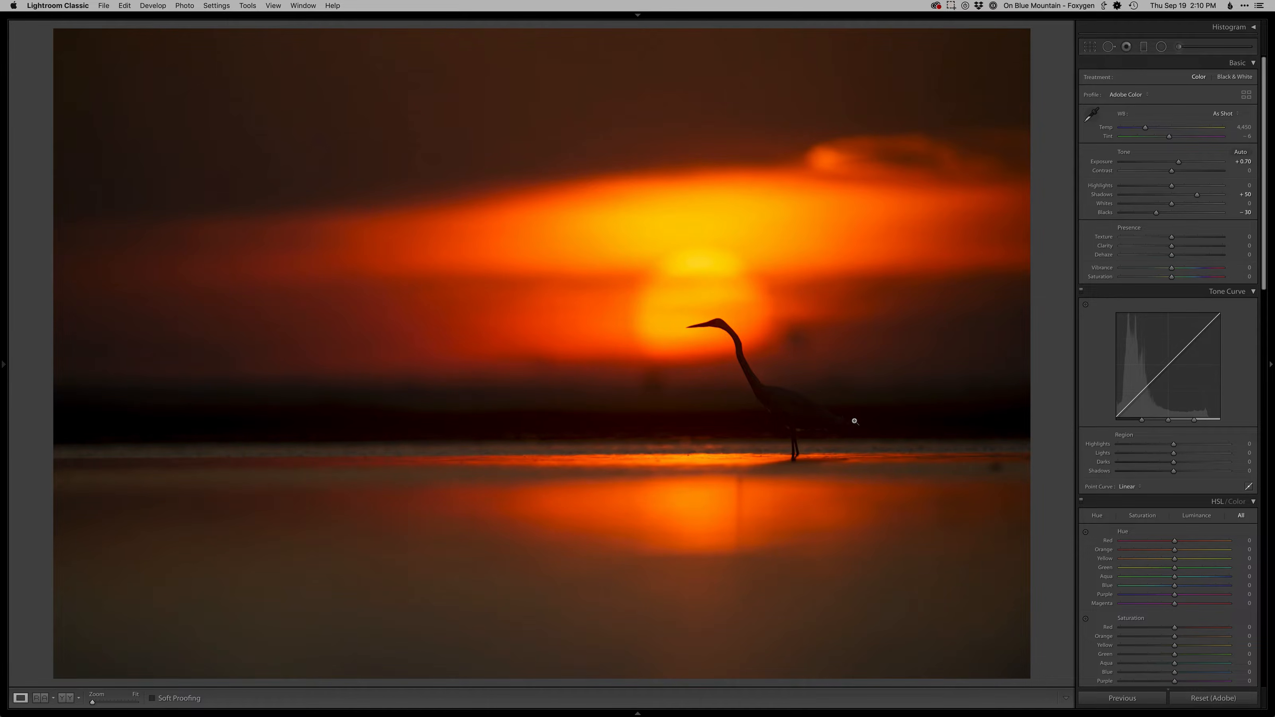
pyautogui.hotkey('shift', '-')
pyautogui.click(1163, 186)
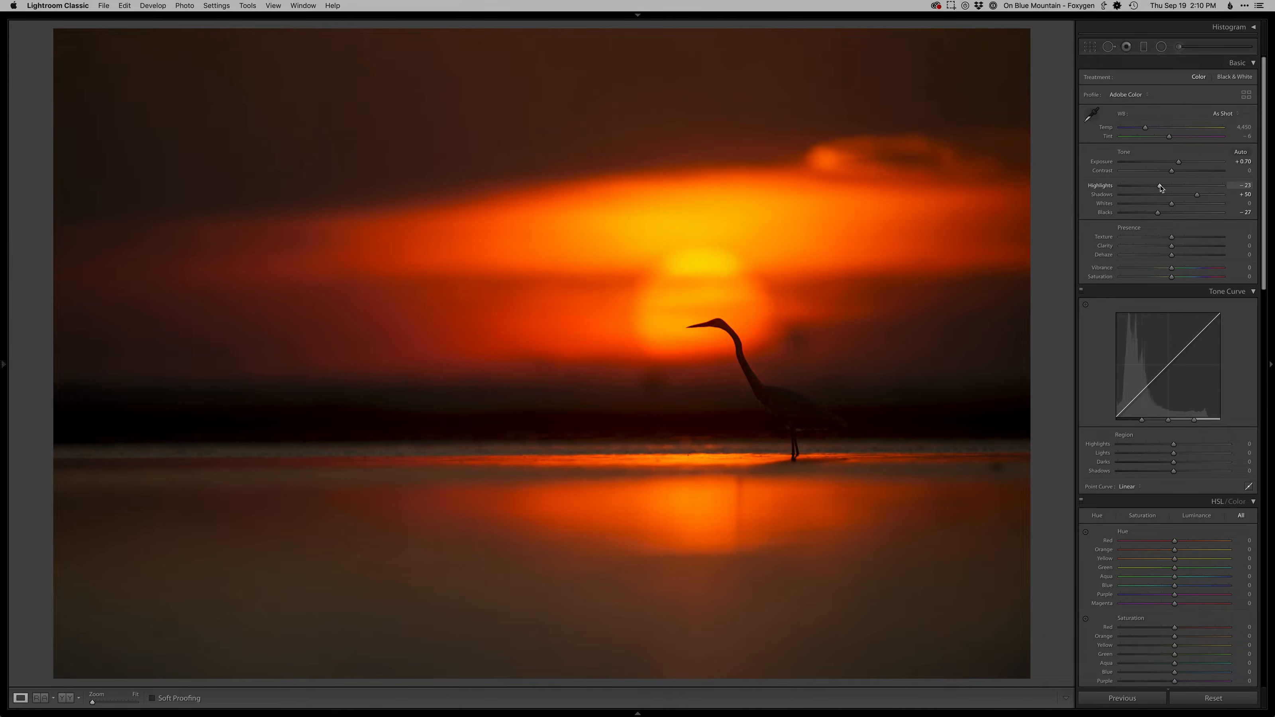
# Darken the water and the upper sky with two graduated filters at −0.61 exposure, one from below and one from above
pyautogui.press('m')
pyautogui.moveTo(649, 604); pyautogui.dragTo(646, 384)
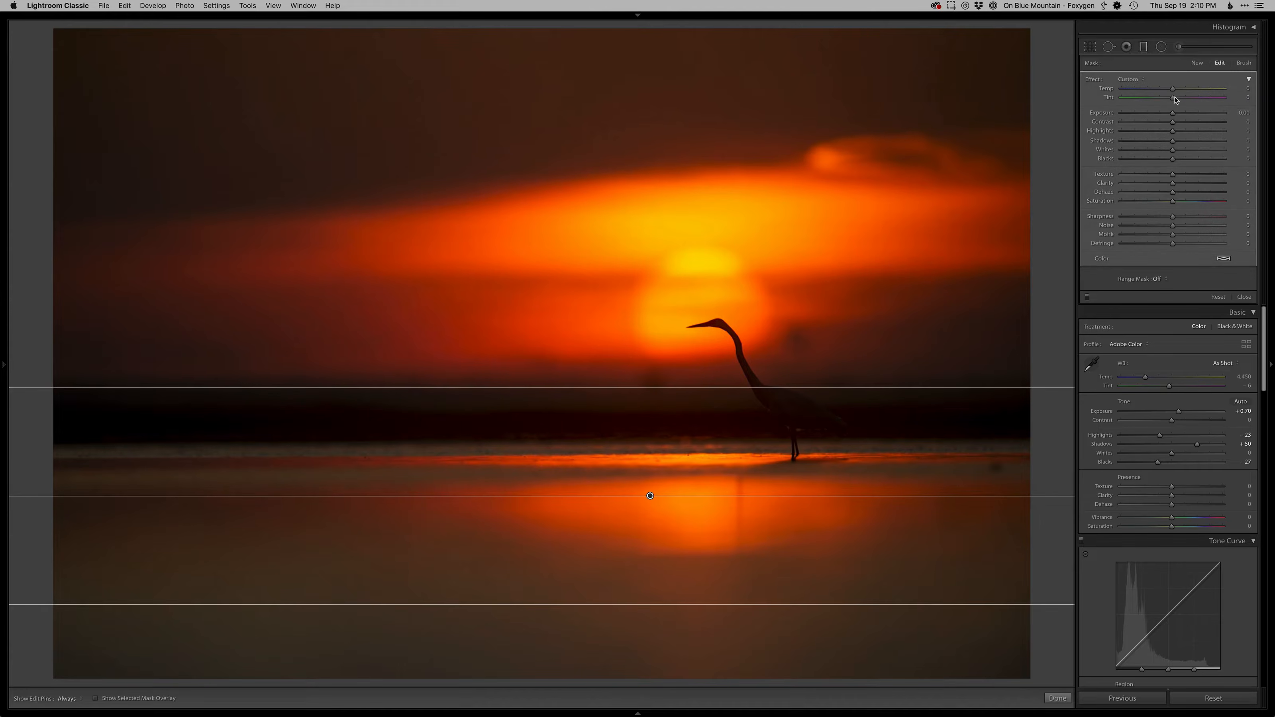
pyautogui.moveTo(1173, 112); pyautogui.dragTo(1167, 115)
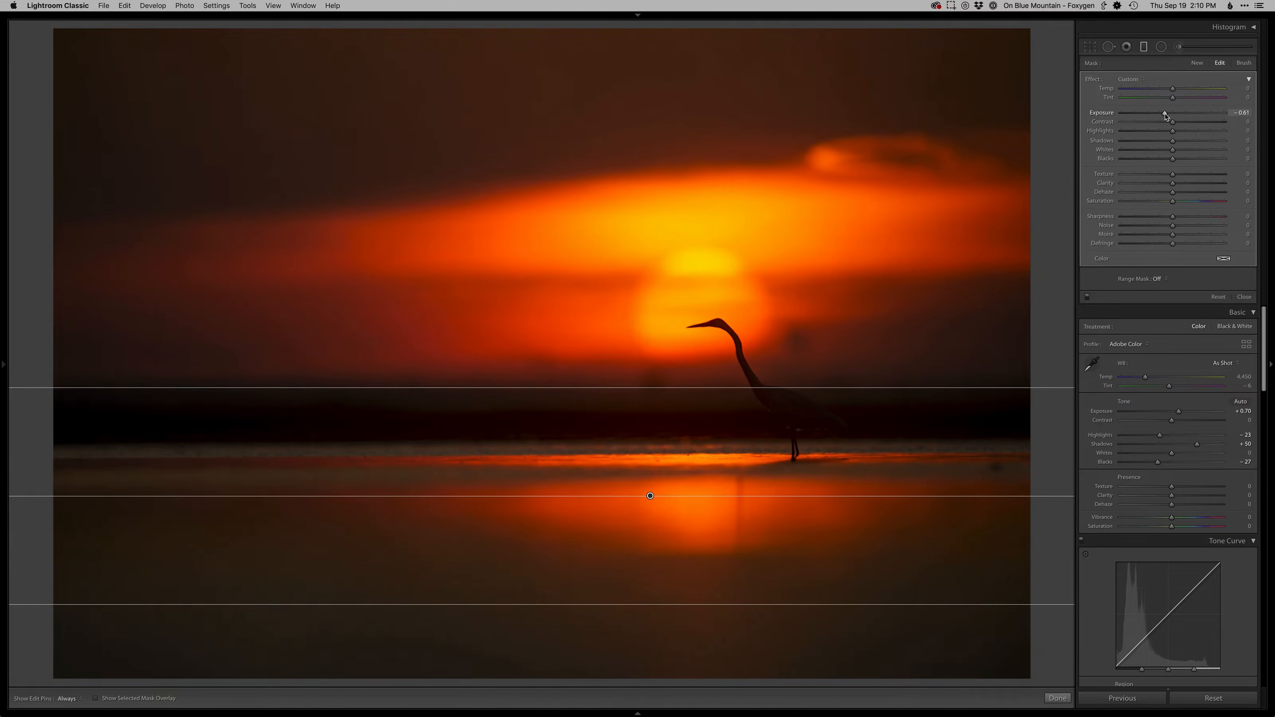
pyautogui.moveTo(550, 108); pyautogui.dragTo(557, 297)
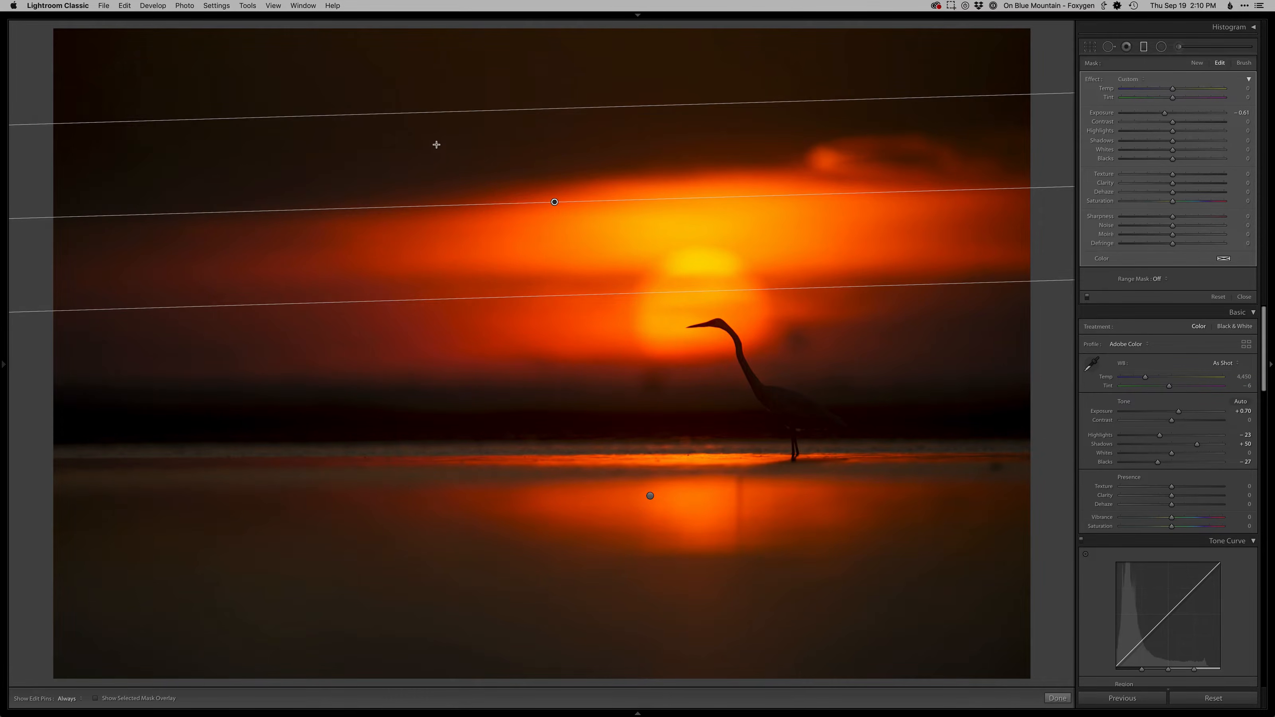
pyautogui.press('m')
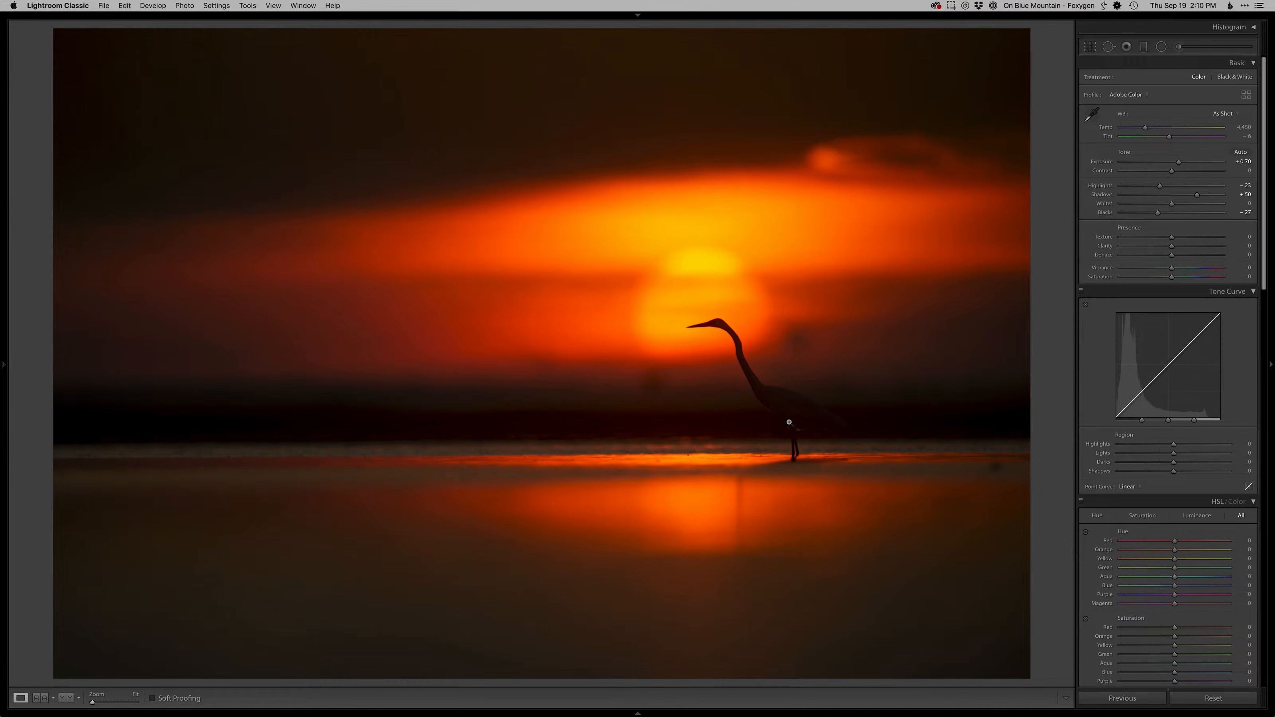
# Open the photo in Photoshop for editing and add an empty layer named Retouch above the Background
pyautogui.press('super+e')
pyautogui.press('f')
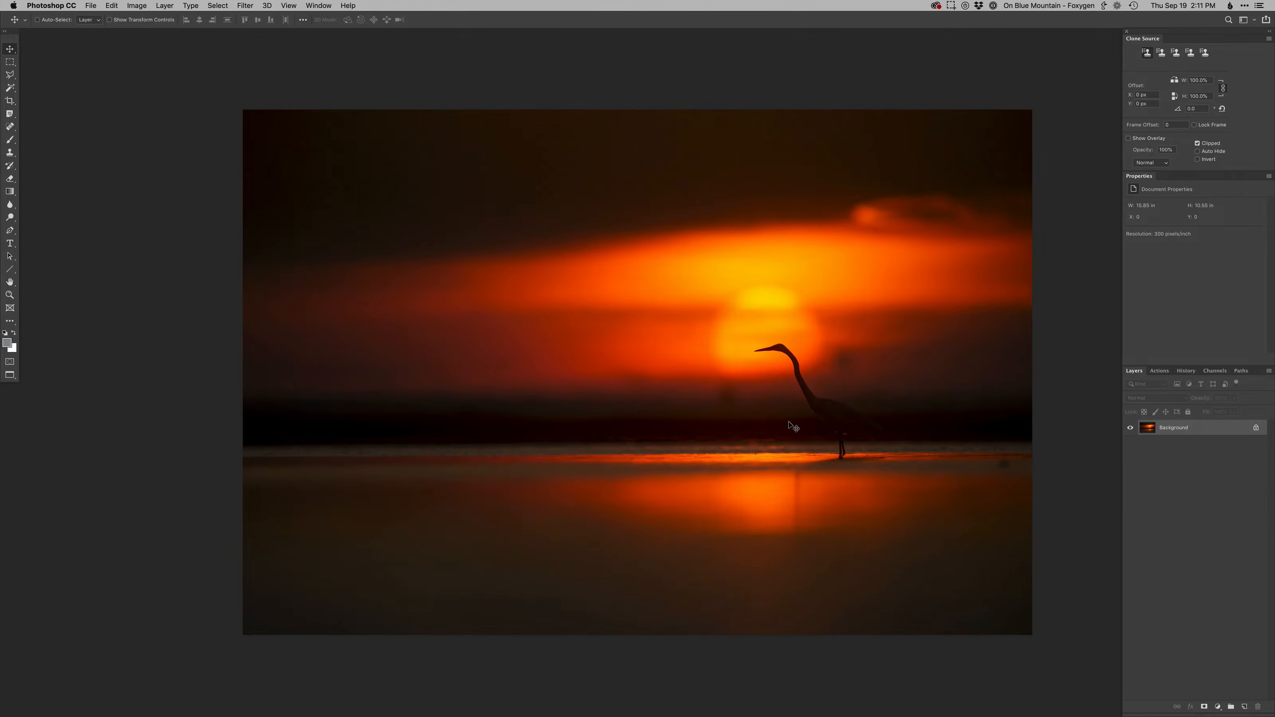
pyautogui.press('f')
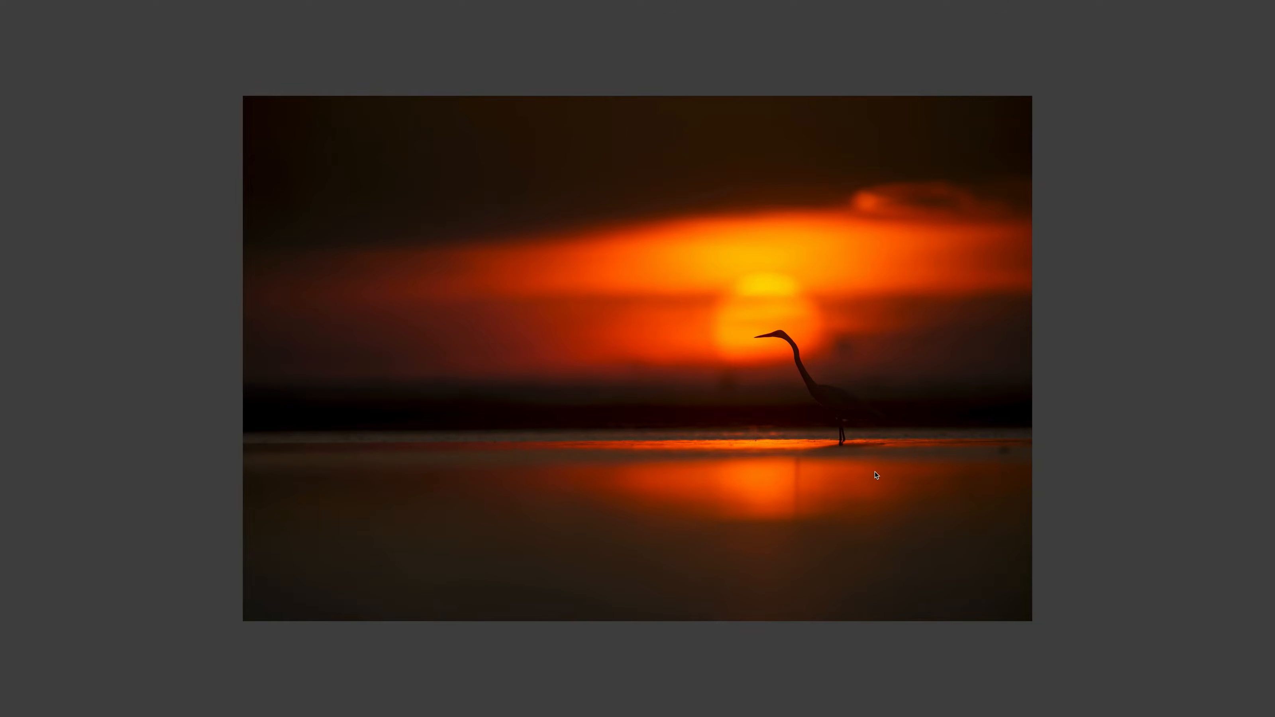
pyautogui.press('f')
pyautogui.press('f')
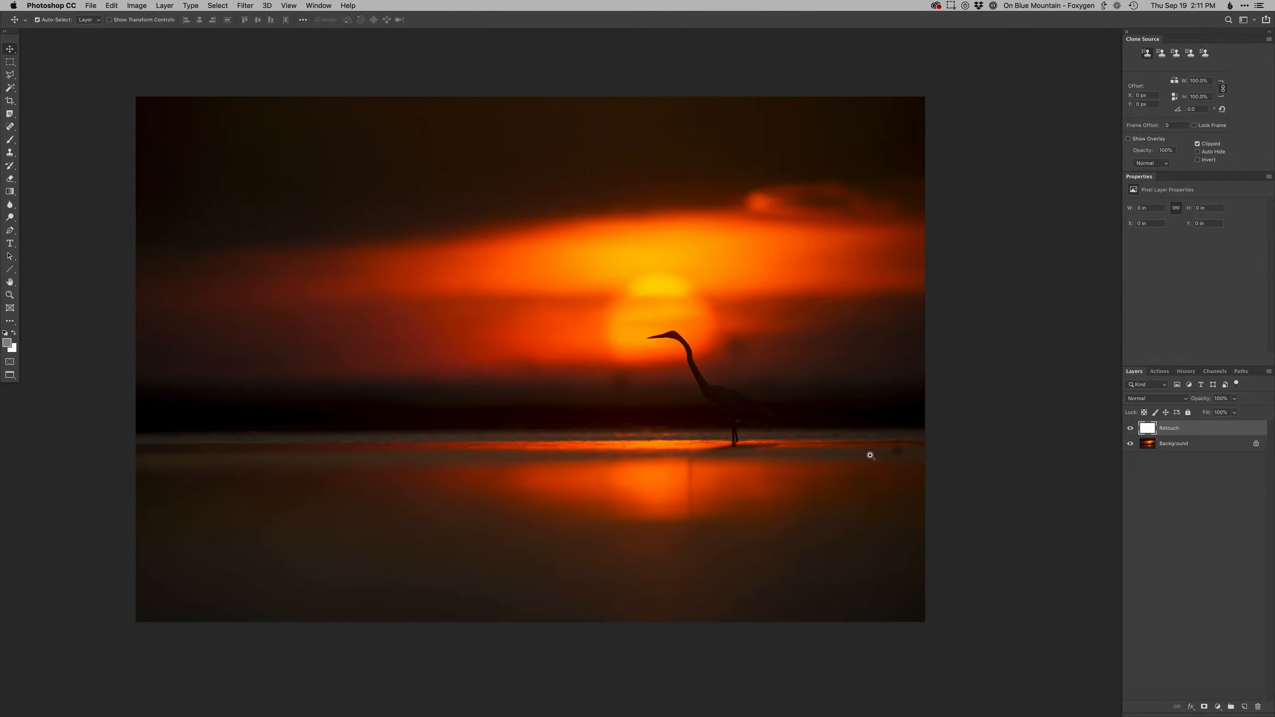
# Clone out the dark spot along the shoreline to the right of the bird with the Clone Stamp
pyautogui.click(873, 456)
pyautogui.press('s')
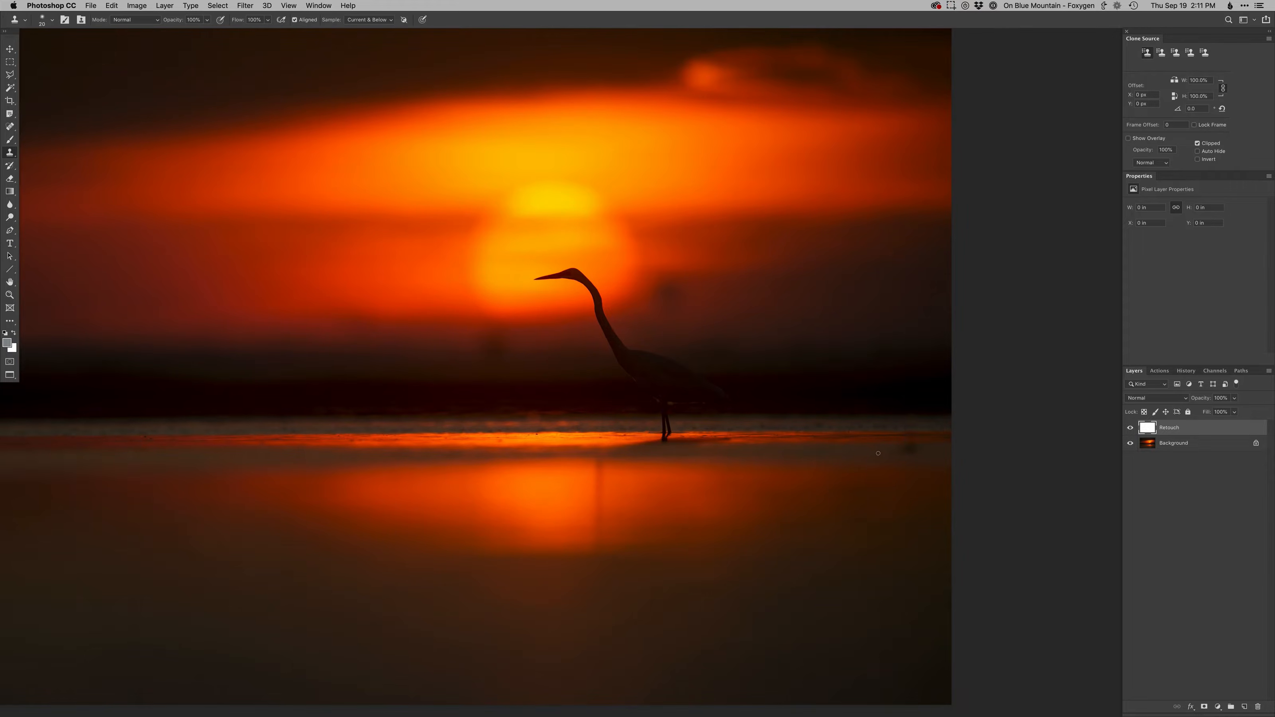
pyautogui.moveTo(881, 451)
pyautogui.mouseDown()
pyautogui.moveTo(905, 449)
pyautogui.moveTo(897, 458)
pyautogui.mouseUp()
pyautogui.keyDown('alt'); pyautogui.click(887, 451); pyautogui.keyUp('alt')
pyautogui.keyDown('alt'); pyautogui.click(889, 451); pyautogui.keyUp('alt')
# Clone over the two dark blotches in the haze on either side of the bird's neck
pyautogui.moveTo(739, 510); pyautogui.dragTo(951, 470)
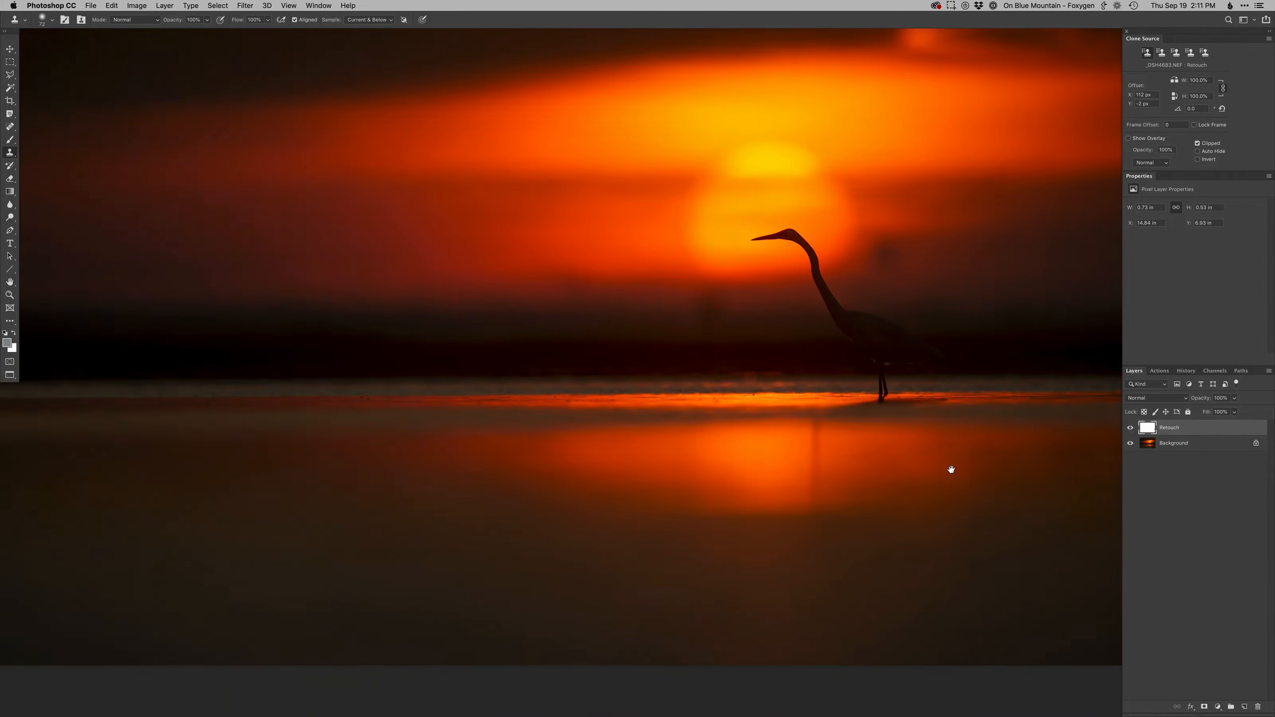
pyautogui.moveTo(853, 376); pyautogui.dragTo(791, 526)
pyautogui.moveTo(655, 451)
pyautogui.mouseDown()
pyautogui.moveTo(681, 458)
pyautogui.moveTo(601, 462)
pyautogui.moveTo(628, 455)
pyautogui.mouseUp()
pyautogui.keyDown('alt'); pyautogui.click(655, 469); pyautogui.keyUp('alt')
pyautogui.click(817, 410)
pyautogui.keyDown('alt'); pyautogui.click(812, 397); pyautogui.keyUp('alt')
pyautogui.moveTo(821, 394)
pyautogui.mouseDown()
pyautogui.moveTo(835, 423)
pyautogui.moveTo(847, 400)
pyautogui.moveTo(821, 405)
pyautogui.moveTo(848, 398)
pyautogui.mouseUp()
pyautogui.keyDown('alt'); pyautogui.click(834, 405); pyautogui.keyUp('alt')
pyautogui.click(816, 406)
pyautogui.keyDown('alt'); pyautogui.click(812, 416); pyautogui.keyUp('alt')
# Clean up the remaining smudges in the haze below the sun with the Clone Stamp
pyautogui.keyDown('alt'); pyautogui.click(539, 428); pyautogui.keyUp('alt')
pyautogui.moveTo(516, 426); pyautogui.dragTo(514, 427)
pyautogui.keyDown('alt'); pyautogui.click(672, 447); pyautogui.keyUp('alt')
pyautogui.moveTo(645, 453)
pyautogui.mouseDown()
pyautogui.moveTo(611, 458)
pyautogui.moveTo(655, 455)
pyautogui.mouseUp()
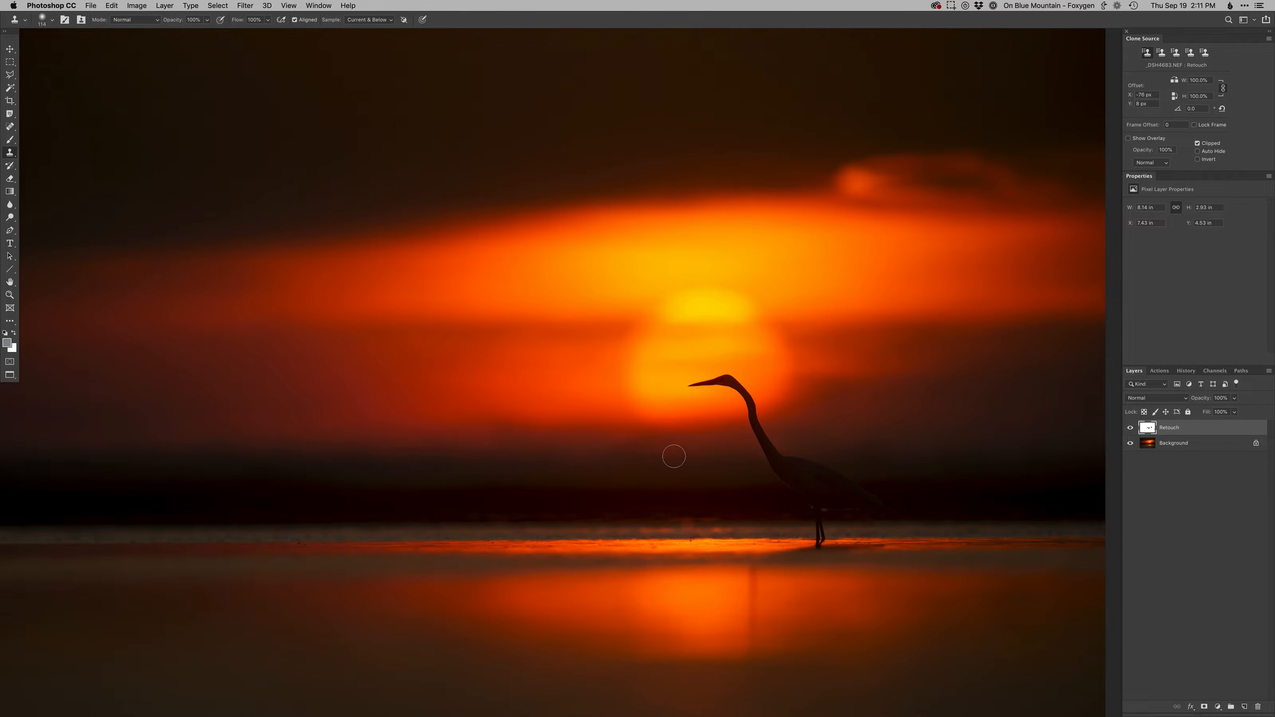
pyautogui.moveTo(570, 455); pyautogui.dragTo(486, 432)
pyautogui.keyDown('alt'); pyautogui.click(825, 388); pyautogui.keyUp('alt')
pyautogui.moveTo(870, 446); pyautogui.dragTo(768, 424)
pyautogui.keyDown('alt'); pyautogui.click(763, 431); pyautogui.keyUp('alt')
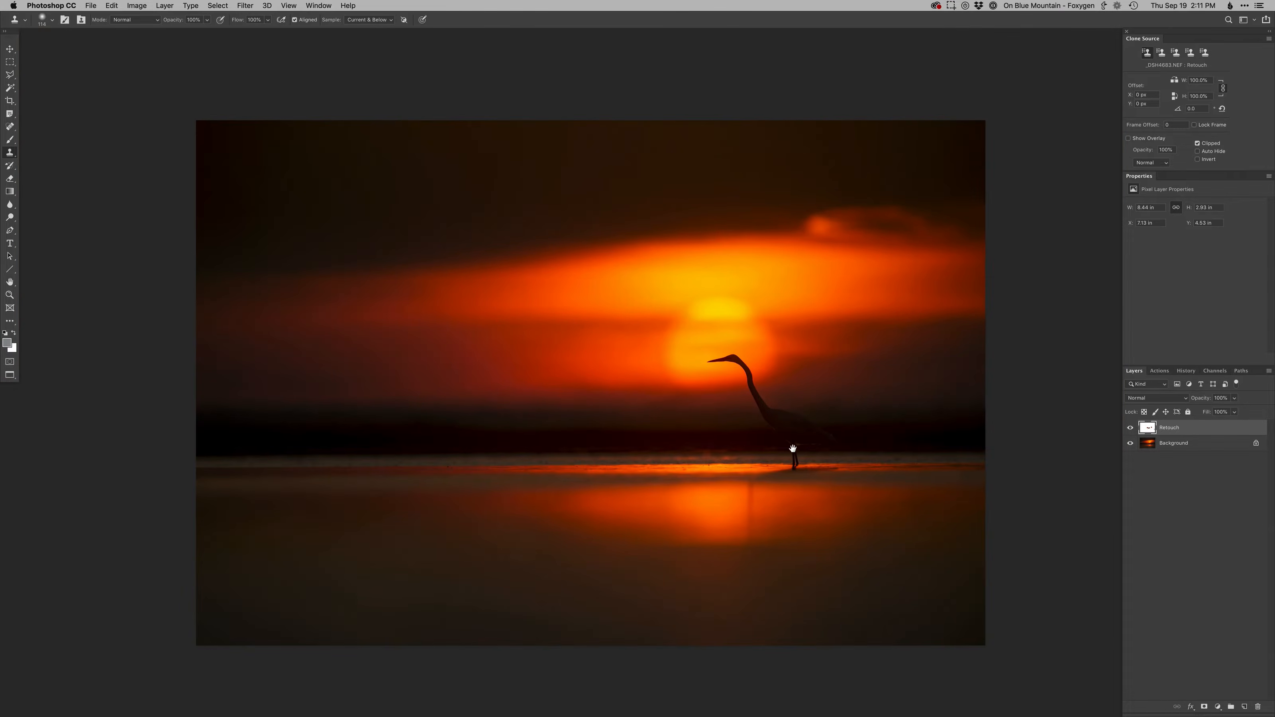
# Add a Curves adjustment layer with the black point moved inward to deepen the shadows, and invert its mask to black
pyautogui.keyDown('super'); pyautogui.click(770, 425); pyautogui.keyUp('super')
pyautogui.moveTo(757, 417); pyautogui.dragTo(748, 483)
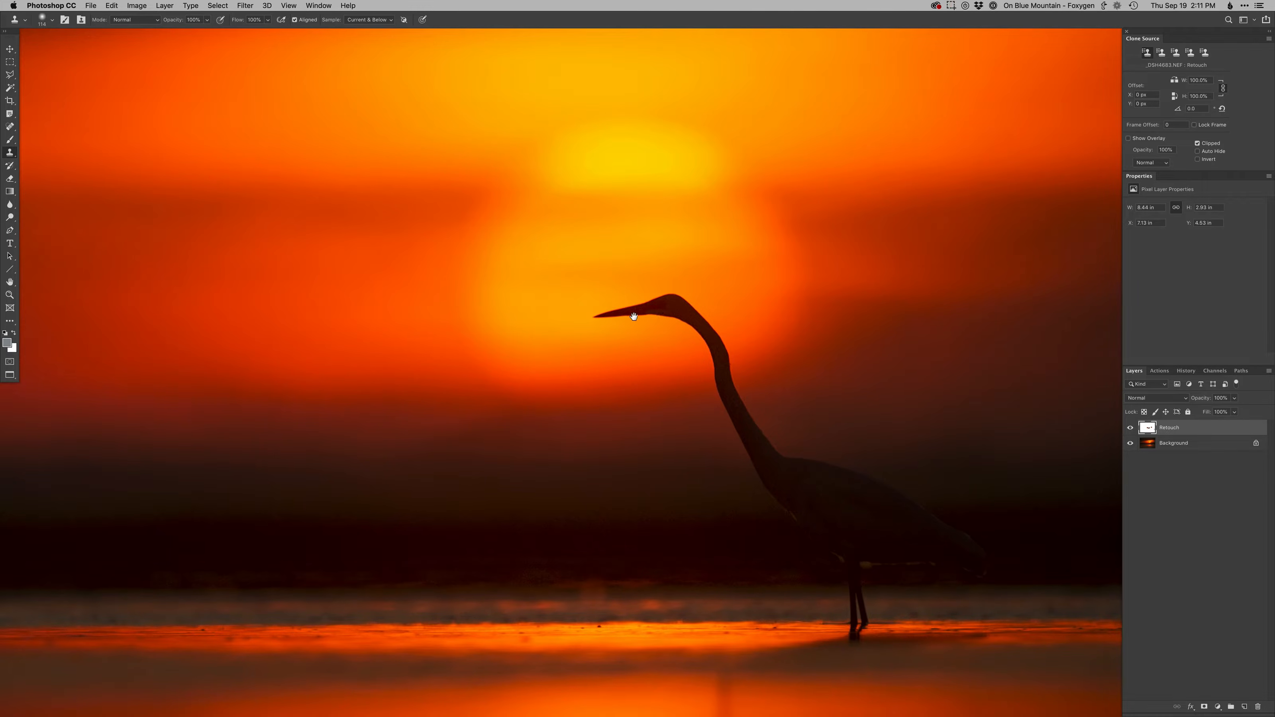
pyautogui.press('super+m')
pyautogui.press('Return')
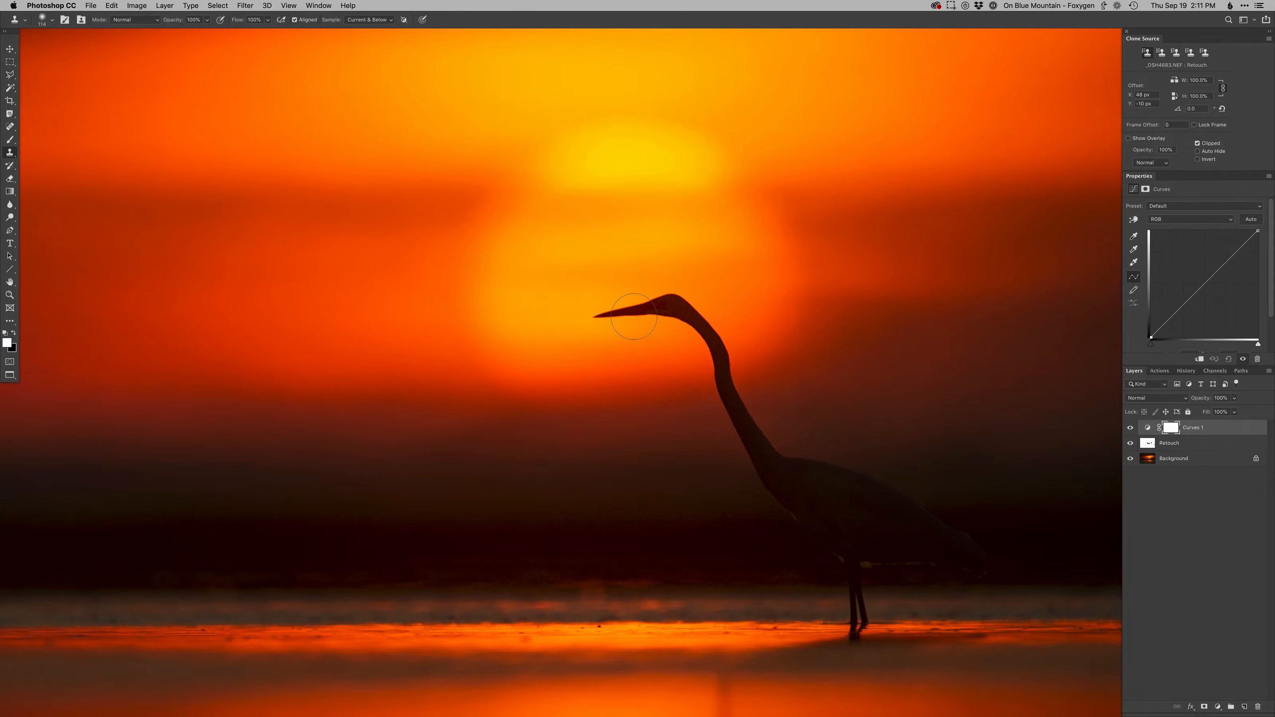
pyautogui.hotkey('shift', 'Right')
pyautogui.hotkey('shift', 'Right')
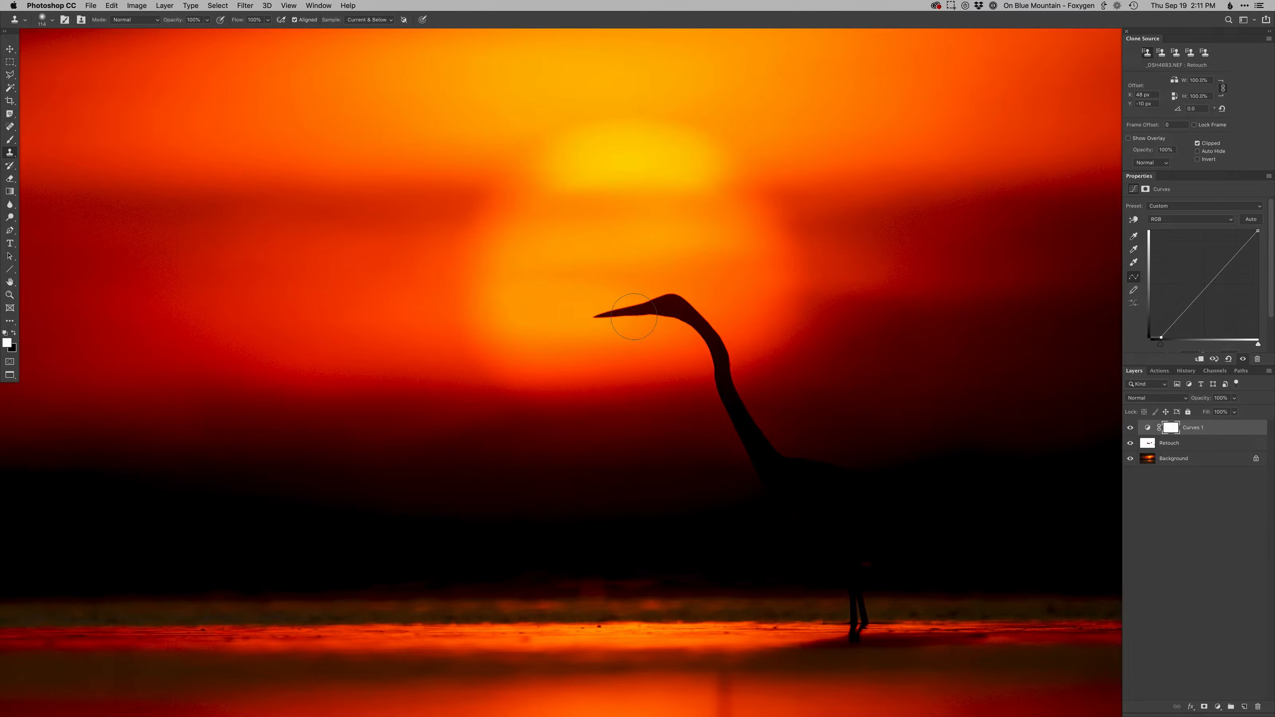
pyautogui.press('super+i')
# Paint white on the Curves mask with a small 80% hardness brush over the bird's head and legs and along its body outline
pyautogui.scroll(2, 594, 310)
pyautogui.press('b')
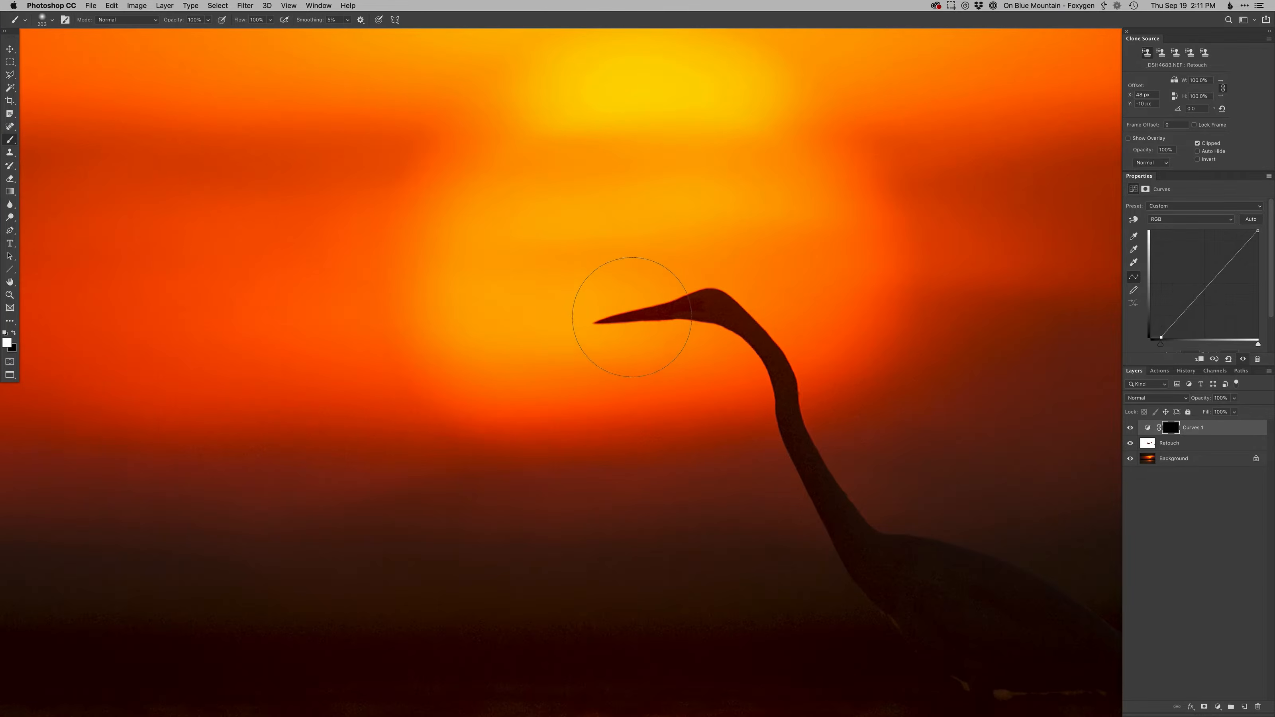
pyautogui.rightClick(634, 316)
pyautogui.click(700, 387)
pyautogui.press('Return')
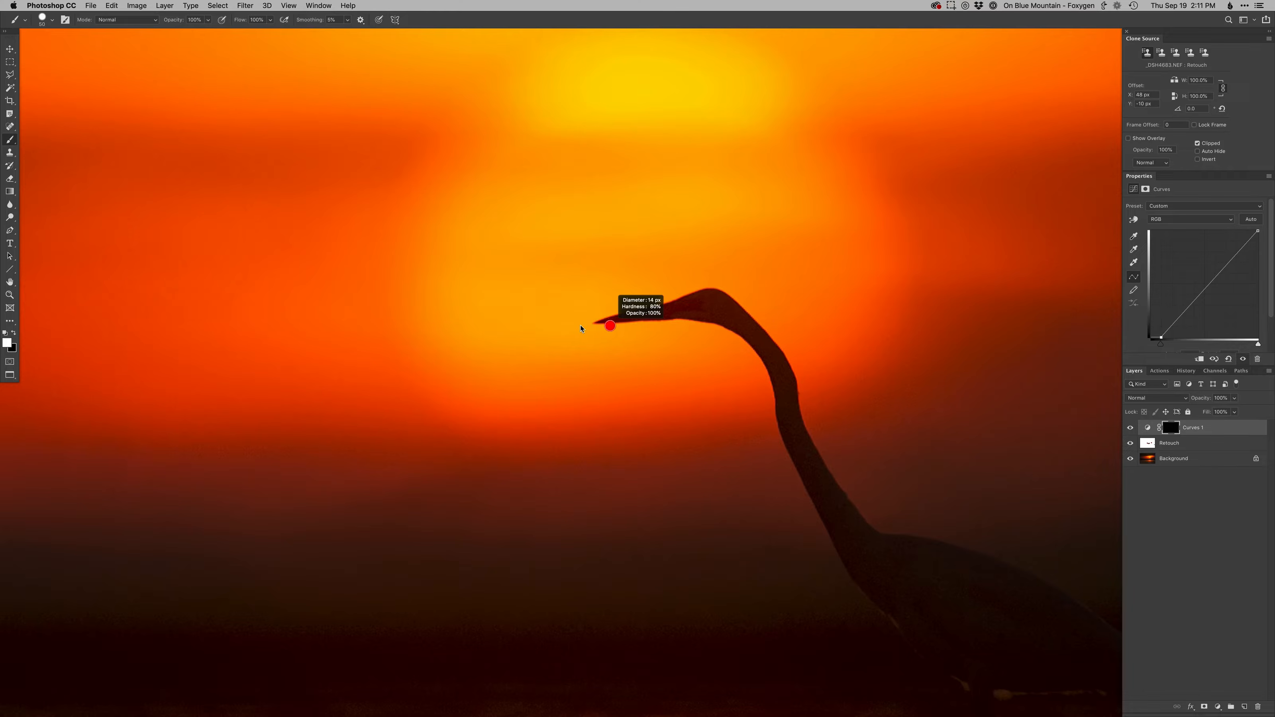
pyautogui.moveTo(628, 317)
pyautogui.mouseDown()
pyautogui.moveTo(708, 293)
pyautogui.moveTo(676, 309)
pyautogui.mouseUp()
pyautogui.press('x')
pyautogui.press('x')
pyautogui.moveTo(666, 313)
pyautogui.mouseDown()
pyautogui.moveTo(710, 294)
pyautogui.moveTo(695, 309)
pyautogui.moveTo(769, 359)
pyautogui.moveTo(799, 468)
pyautogui.moveTo(881, 603)
pyautogui.mouseUp()
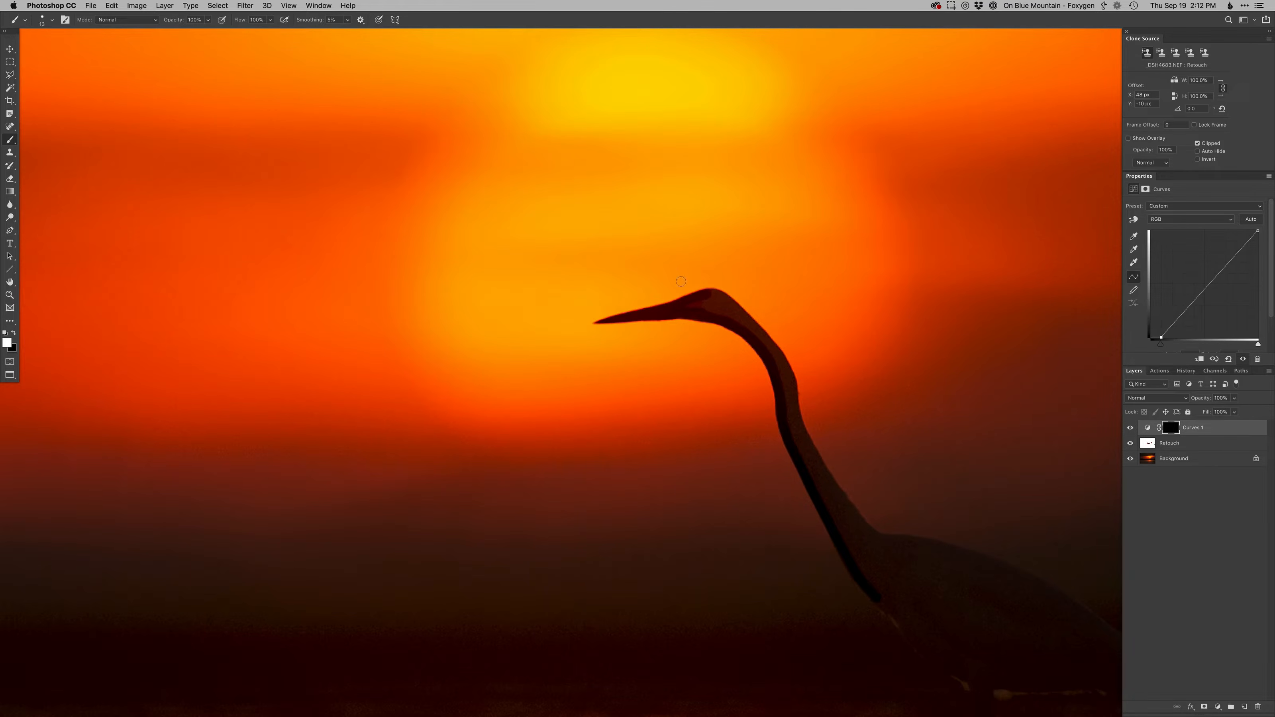
pyautogui.moveTo(725, 295); pyautogui.dragTo(786, 372)
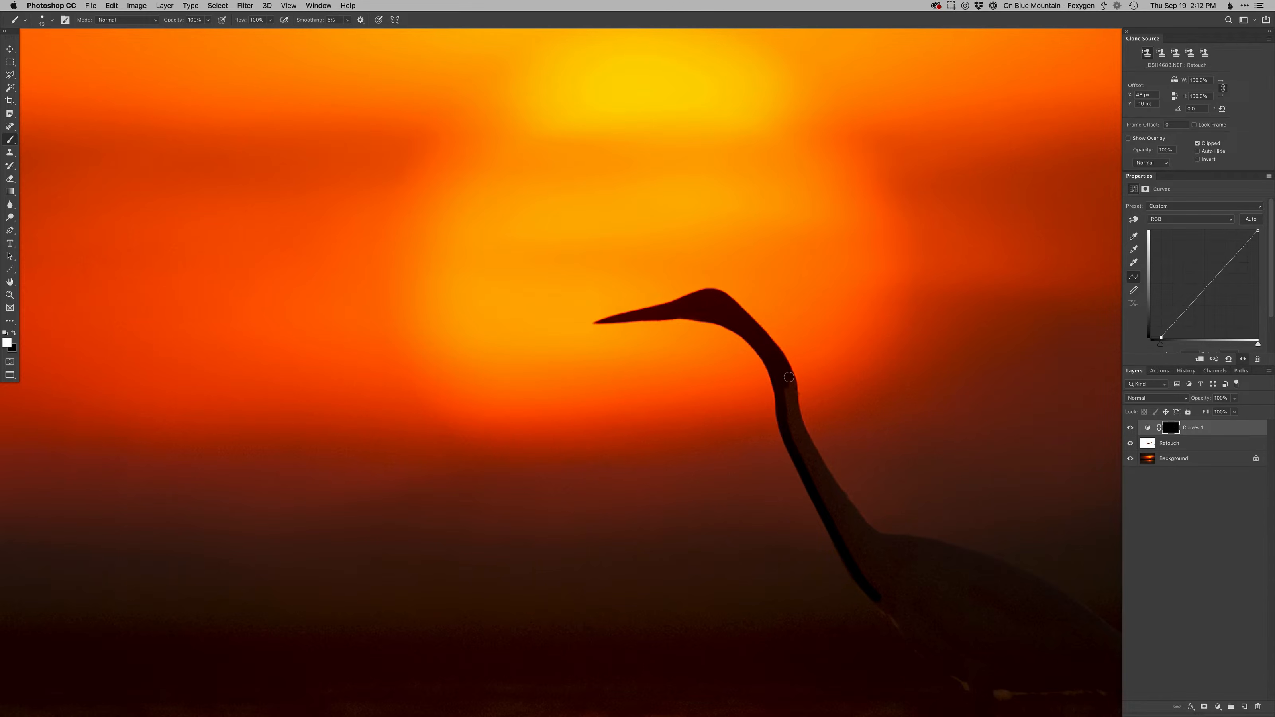
pyautogui.moveTo(790, 380)
pyautogui.mouseDown()
pyautogui.moveTo(807, 442)
pyautogui.moveTo(861, 529)
pyautogui.moveTo(639, 387)
pyautogui.moveTo(654, 397)
pyautogui.mouseUp()
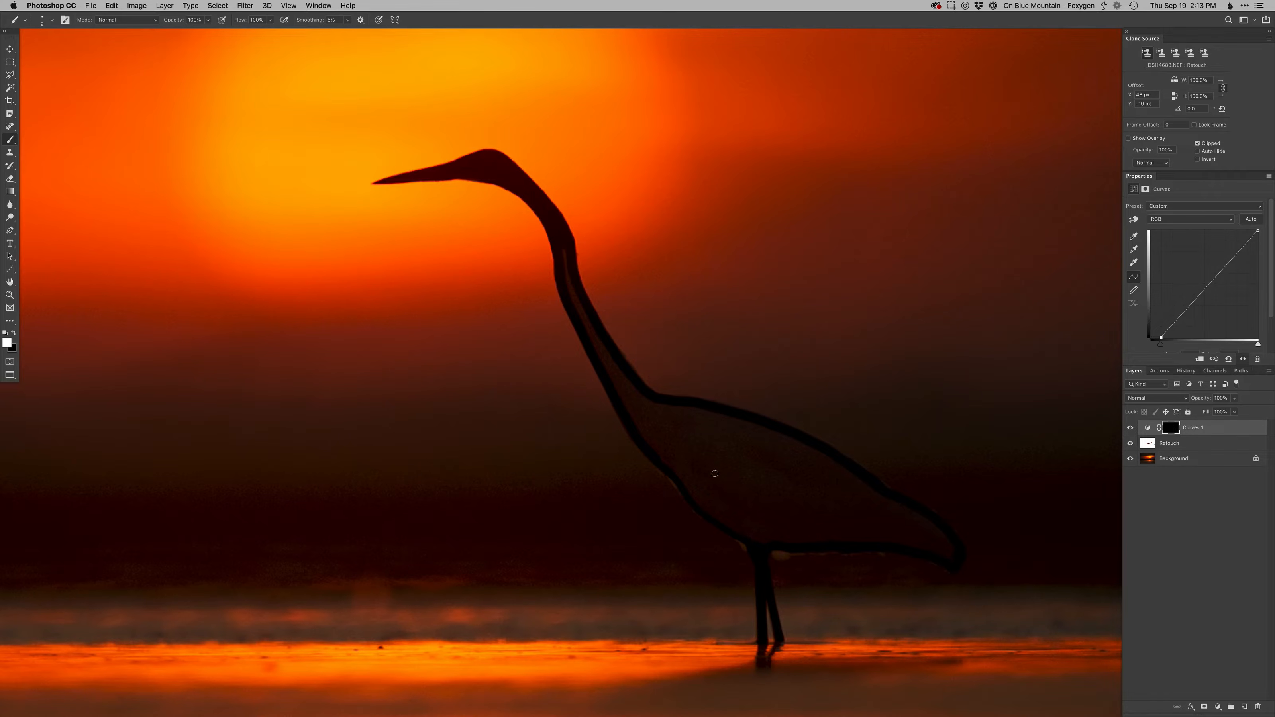
# Select the unpainted interior of the bird's outline on the Curves mask and fill it with white
pyautogui.press('w')
pyautogui.click(746, 491)
pyautogui.press('super+d')
pyautogui.keyDown('alt'); pyautogui.click(1165, 428); pyautogui.keyUp('alt')
pyautogui.click(737, 498)
pyautogui.press('super+alt+e')
pyautogui.press('Return')
pyautogui.press('b')
pyautogui.hotkey('alt', 'BackSpace')
pyautogui.press('super+d')
pyautogui.keyDown('alt'); pyautogui.click(1171, 428); pyautogui.keyUp('alt')
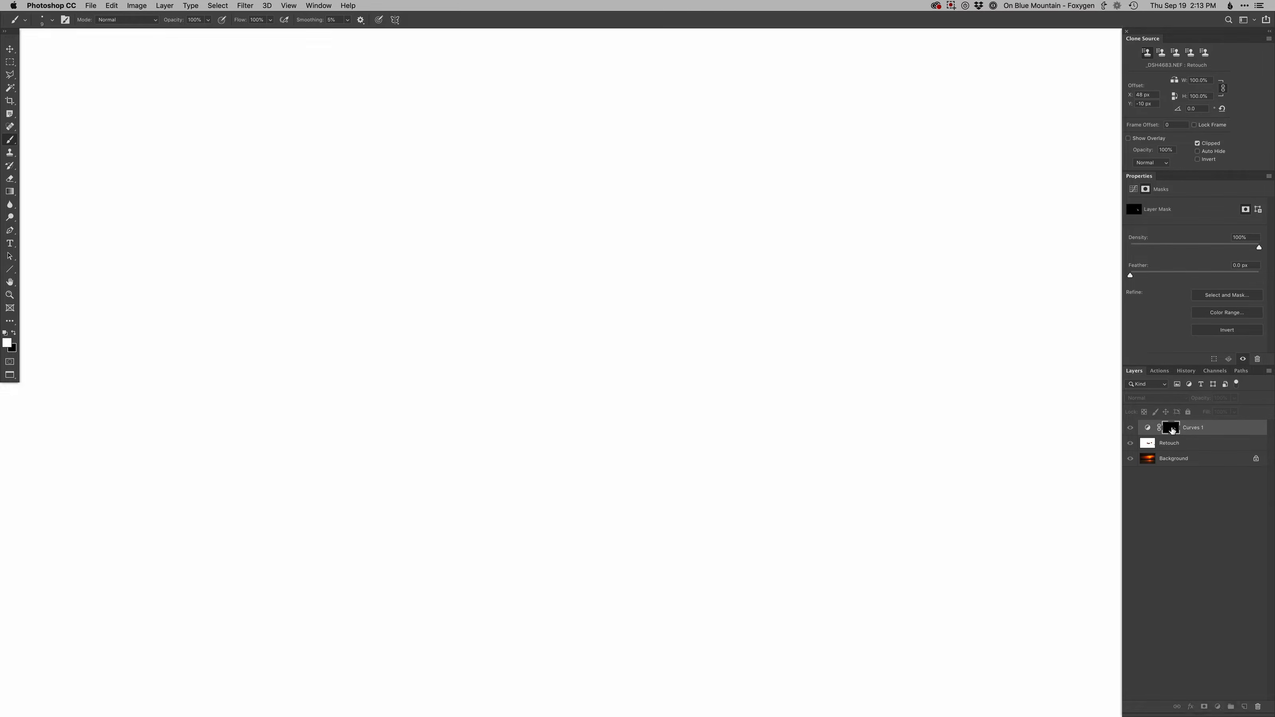
# Load the bird mask as a selection, store it in a hidden Curves layer named selection, and target the Curves 1 mask again
pyautogui.keyDown('super'); pyautogui.click(1171, 427); pyautogui.keyUp('super')
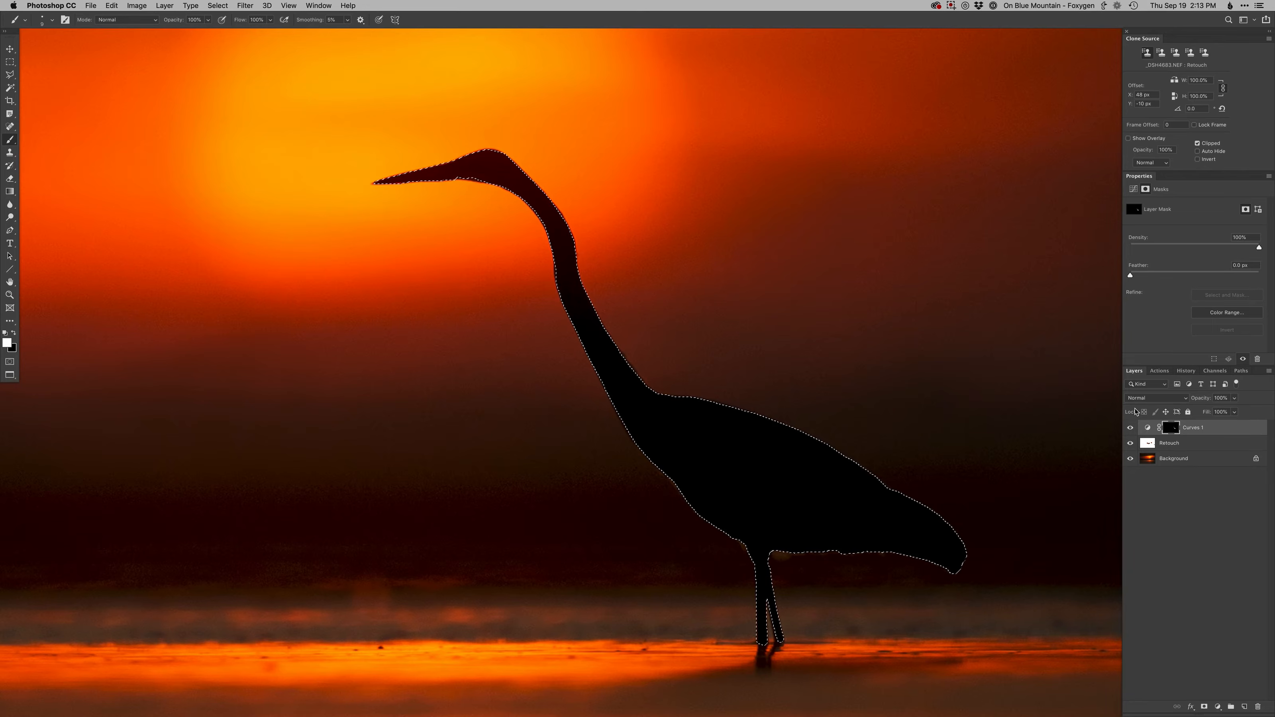
pyautogui.press('ctrl+super+m')
pyautogui.write('selection')
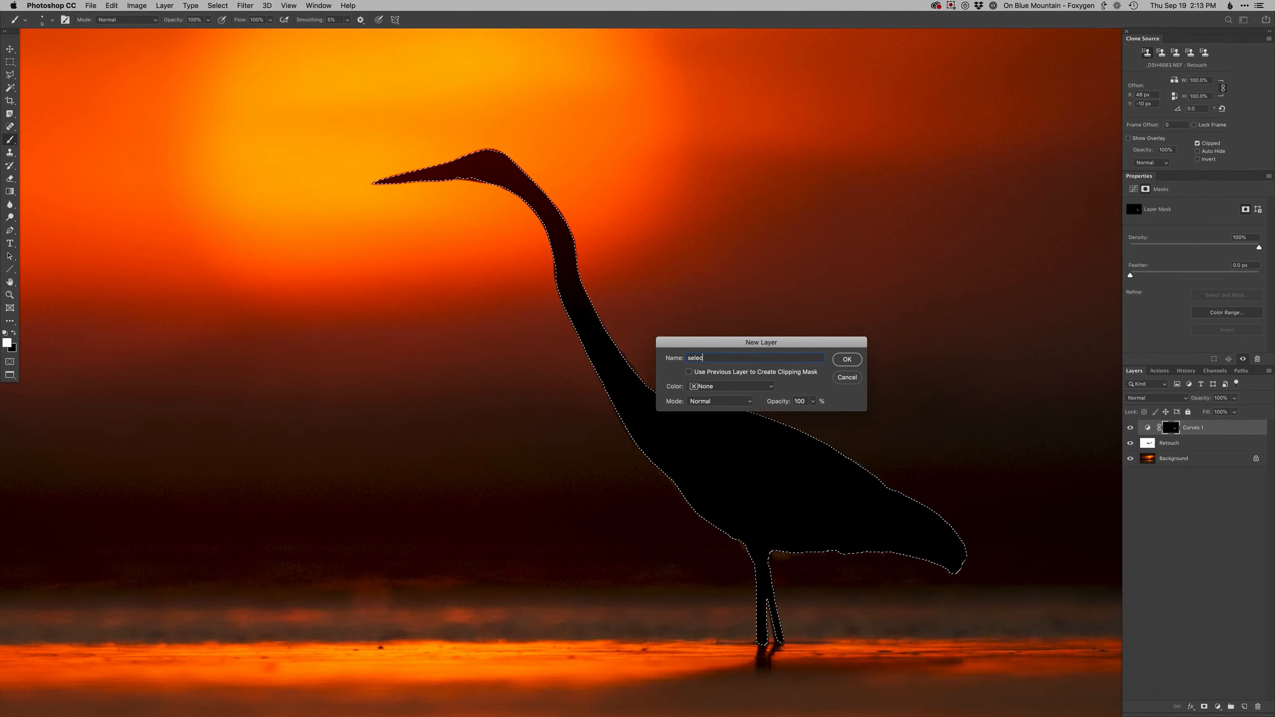
pyautogui.press('Return')
pyautogui.click(1130, 429)
pyautogui.click(1171, 445)
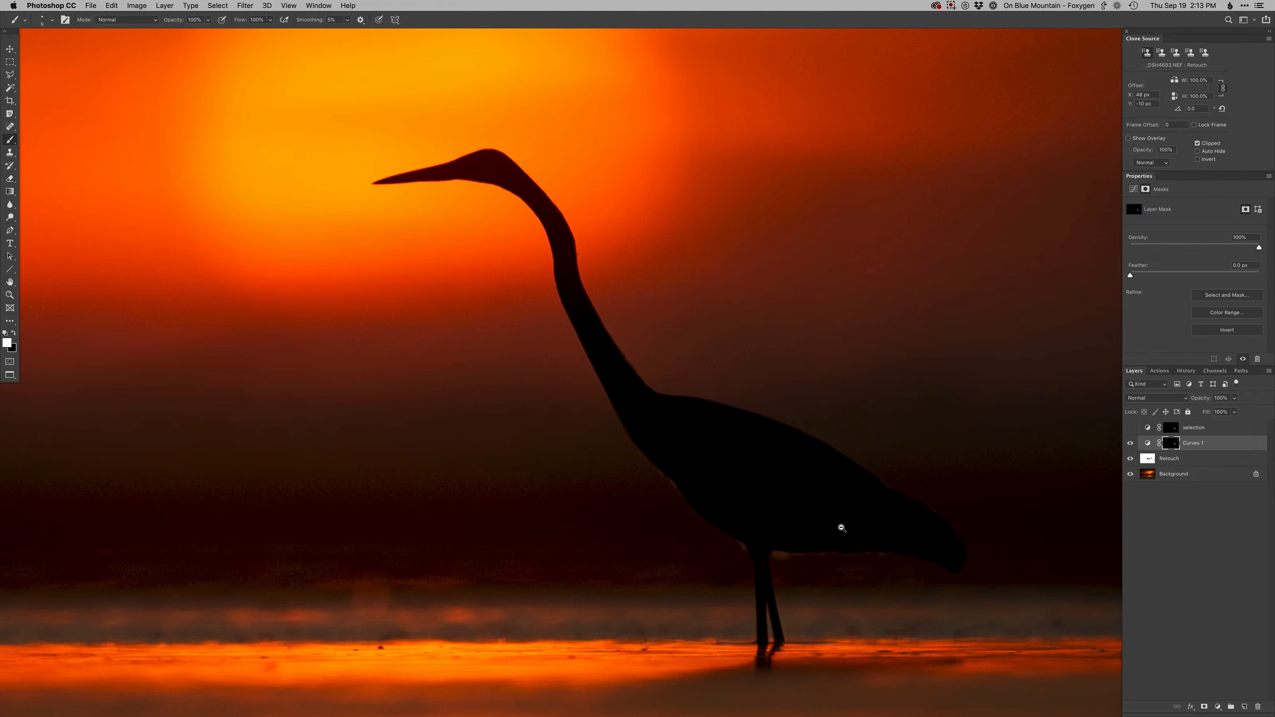
# Soften the darkening on the bird's body and tail by painting black on the Curves 1 mask with a large brush
pyautogui.press('super+minus')
pyautogui.moveTo(834, 530); pyautogui.dragTo(812, 530)
pyautogui.scroll(-2, 804, 528)
pyautogui.rightClick(802, 508)
pyautogui.doubleClick(818, 568)
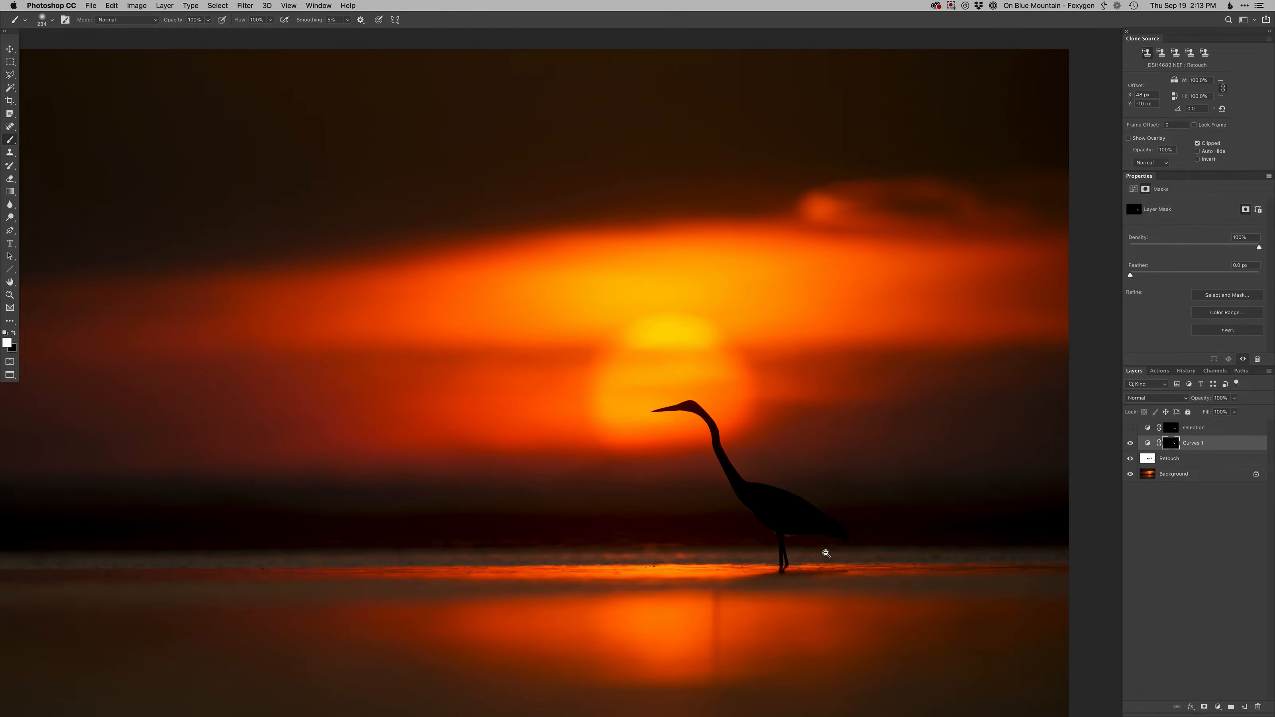
pyautogui.scroll(-1, 820, 535)
pyautogui.moveTo(819, 535); pyautogui.dragTo(788, 388)
pyautogui.scroll(2, 785, 459)
pyautogui.moveTo(805, 446); pyautogui.dragTo(830, 440)
pyautogui.press('x')
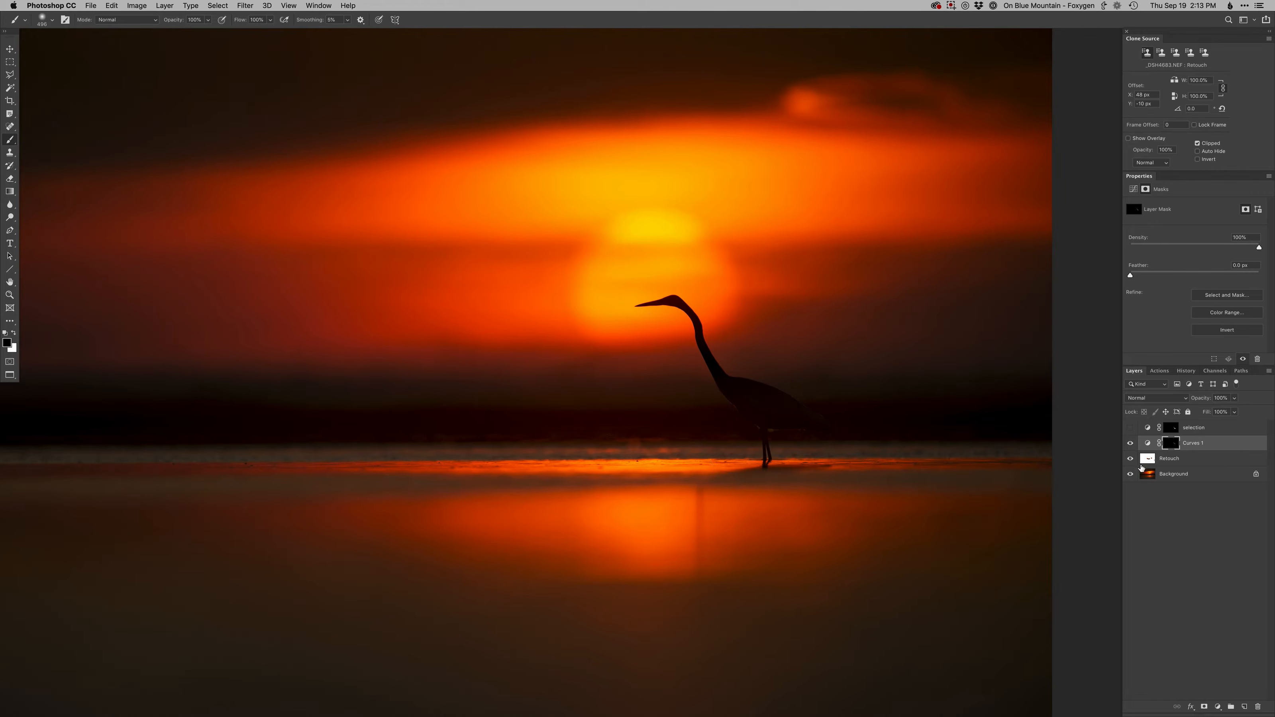
# Add a Dodge curves layer directly above Curves 1 and target its mask
pyautogui.click(1149, 461)
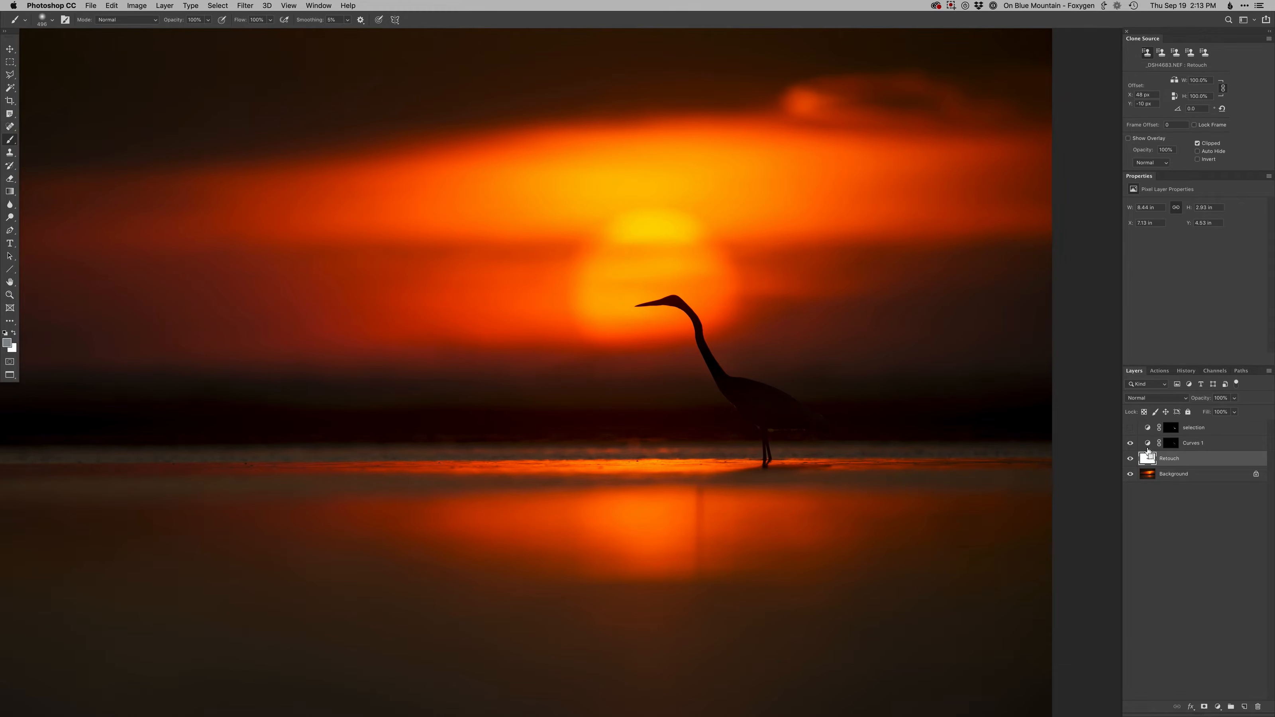
pyautogui.click(1149, 444)
pyautogui.press('F2')
pyautogui.click(1171, 443)
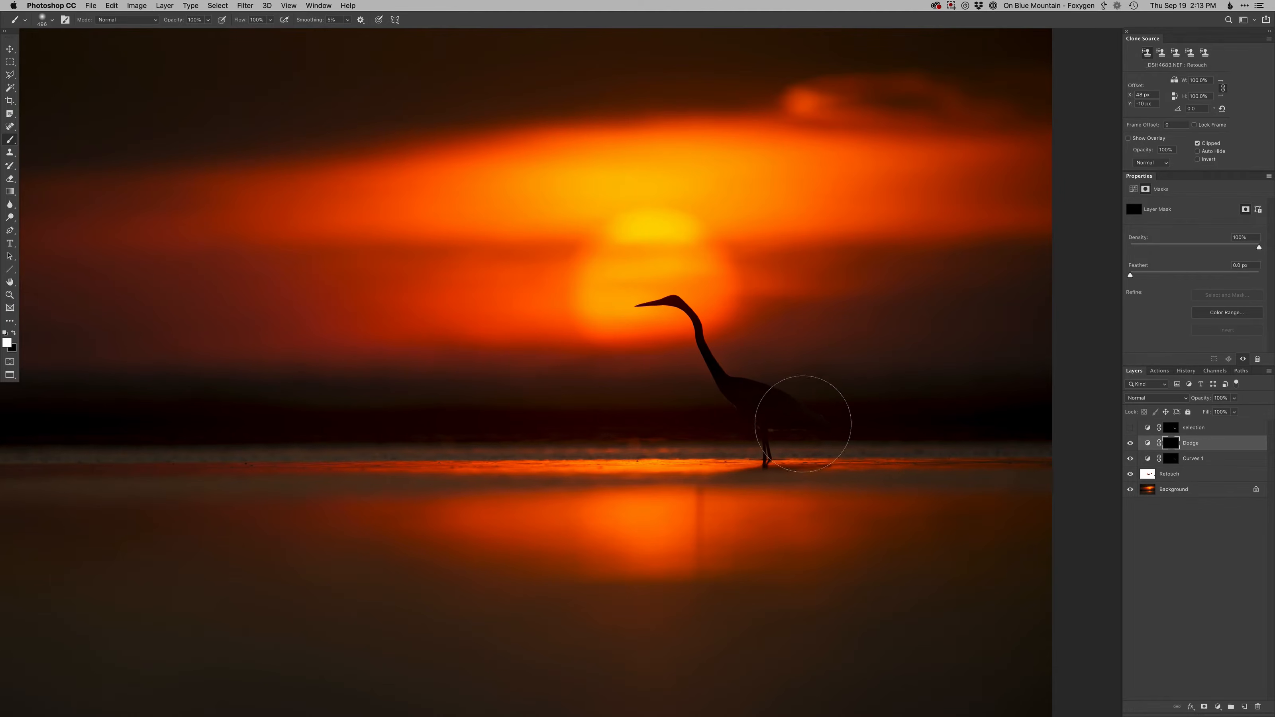
# Paint white on the Dodge mask to brighten the haze around the bird's body and tail, and clear the selection
pyautogui.moveTo(803, 422); pyautogui.dragTo(719, 412)
pyautogui.keyDown('super'); pyautogui.click(704, 409); pyautogui.keyUp('super')
pyautogui.keyDown('ctrl'); pyautogui.keyDown('alt'); pyautogui.moveTo(837, 385); pyautogui.dragTo(806, 385); pyautogui.keyUp('alt'); pyautogui.keyUp('ctrl')
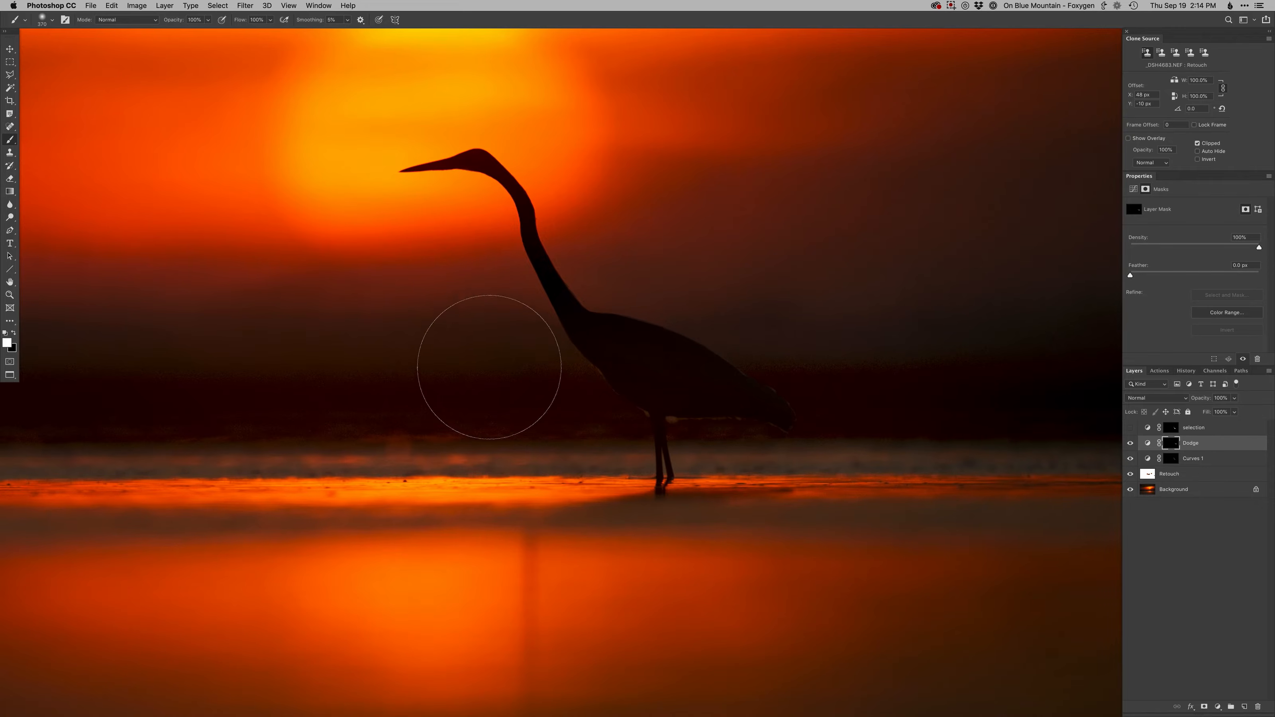
pyautogui.keyDown('alt'); pyautogui.click(779, 379); pyautogui.keyUp('alt')
pyautogui.moveTo(796, 432); pyautogui.dragTo(849, 458)
pyautogui.press('super+d')
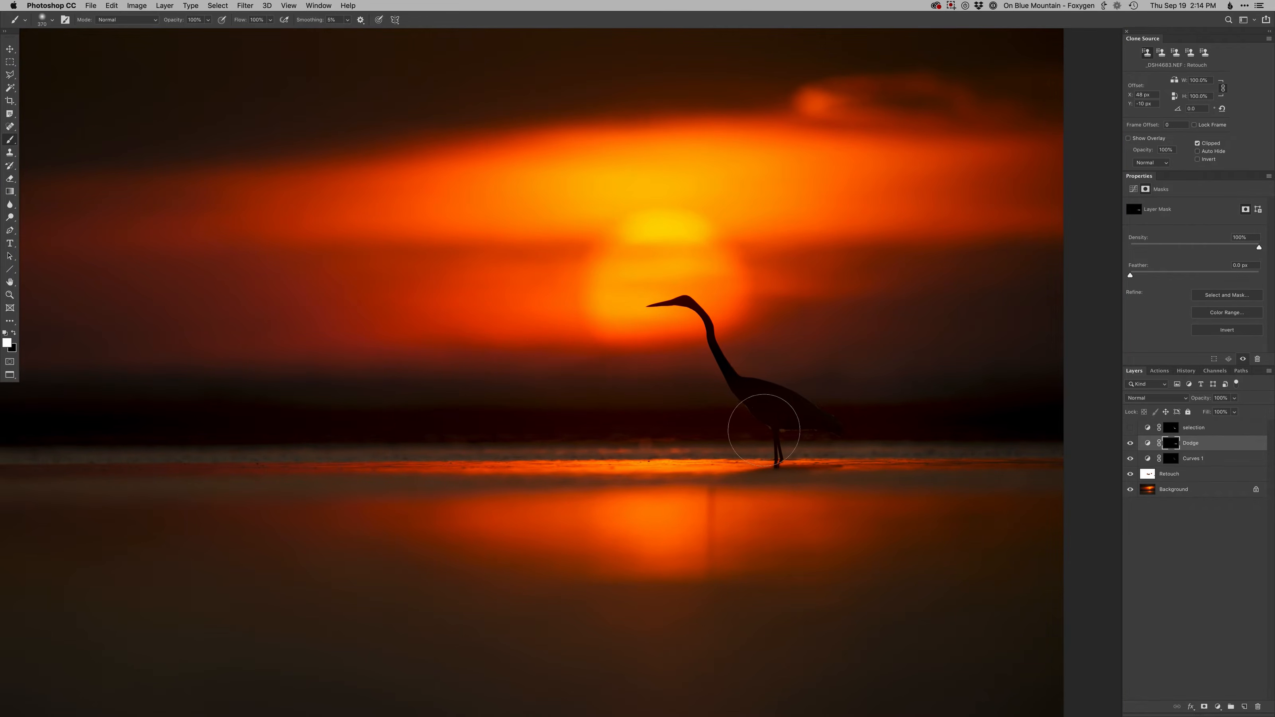
# Add a second Dodge curves layer above the first, load the stored bird mask as a selection, invert it and hide its outline
pyautogui.press('F2')
pyautogui.moveTo(743, 406)
pyautogui.mouseDown()
pyautogui.moveTo(757, 398)
pyautogui.moveTo(707, 408)
pyautogui.mouseUp()
pyautogui.rightClick(782, 435)
pyautogui.click(794, 497)
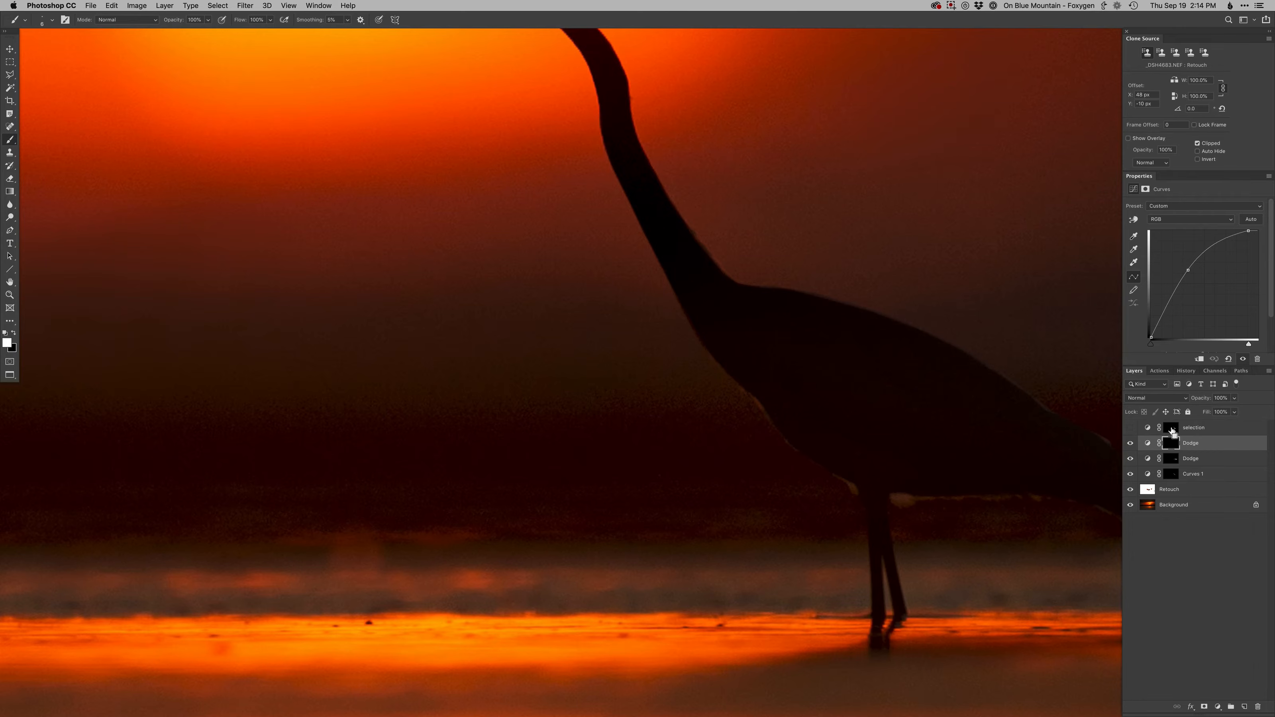
pyautogui.keyDown('super'); pyautogui.click(1170, 428); pyautogui.keyUp('super')
pyautogui.press('shift+super+i')
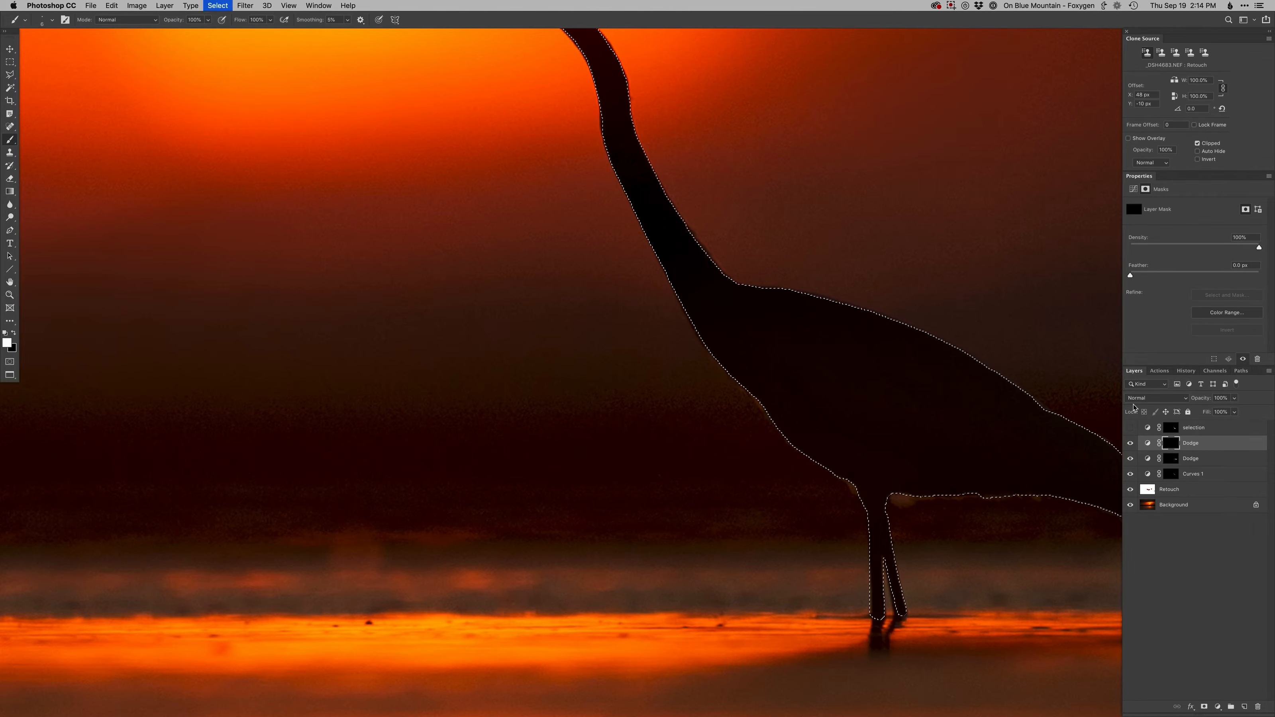
pyautogui.press('super+h')
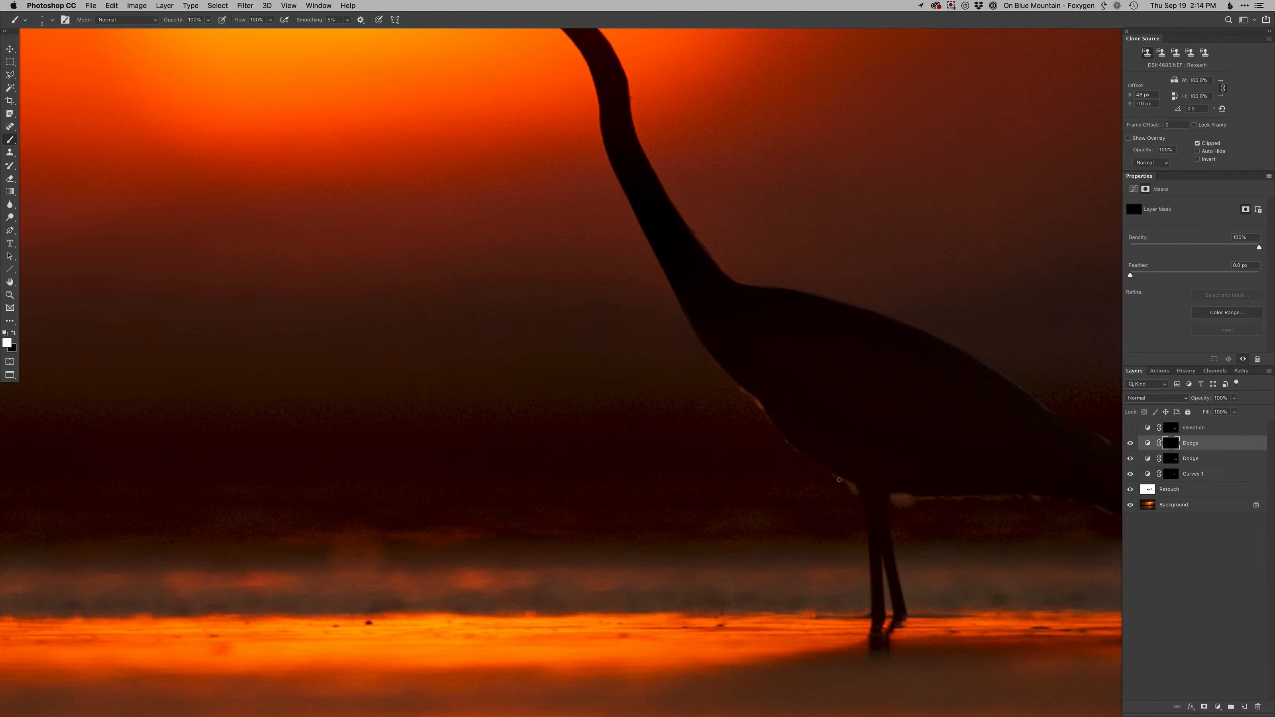
# Paint white on the new Dodge mask with a small brush to brighten the rim along the bird's underside and tail
pyautogui.press('x')
pyautogui.press('x')
pyautogui.moveTo(904, 501); pyautogui.dragTo(768, 424)
pyautogui.press(']')
pyautogui.press(']')
pyautogui.press(']')
pyautogui.press(']')
pyautogui.press(']')
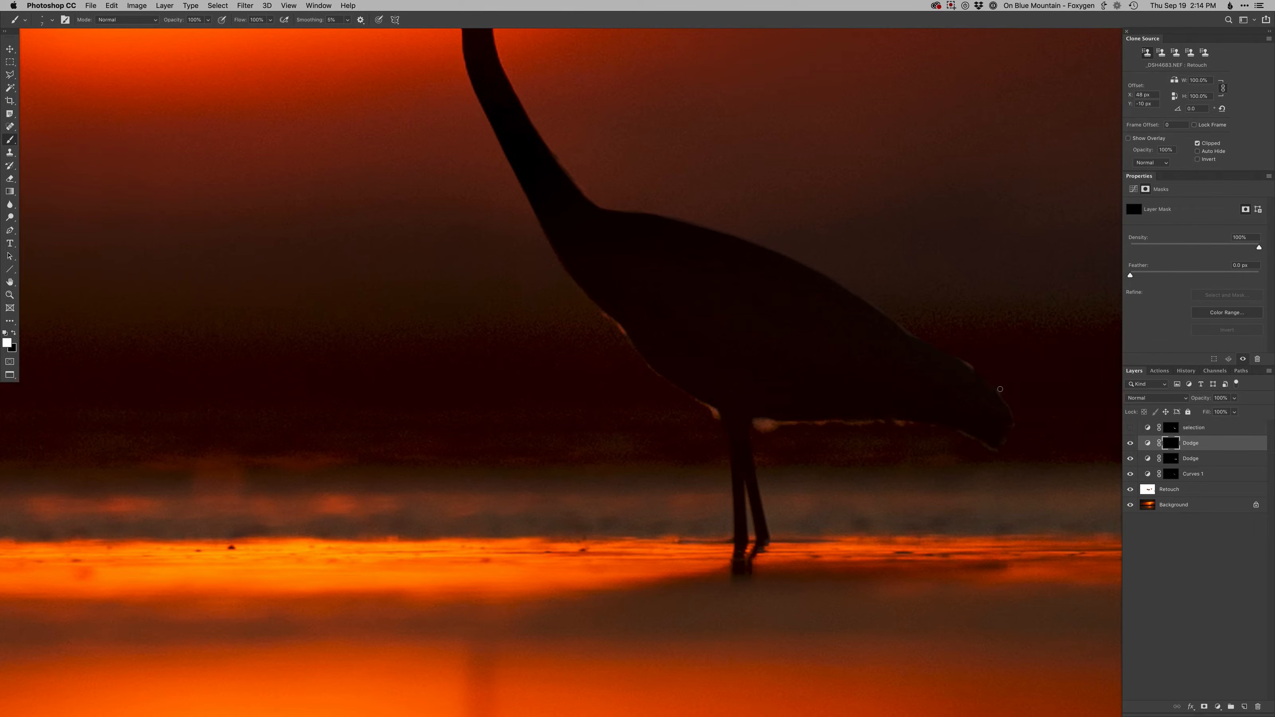
pyautogui.press('x')
pyautogui.press('x')
pyautogui.press('x')
pyautogui.press('x')
pyautogui.keyDown('alt'); pyautogui.click(981, 392); pyautogui.keyUp('alt')
pyautogui.moveTo(820, 376); pyautogui.dragTo(851, 466)
pyautogui.keyDown('alt'); pyautogui.click(819, 468); pyautogui.keyUp('alt')
pyautogui.moveTo(678, 399); pyautogui.dragTo(747, 426)
pyautogui.keyDown('alt'); pyautogui.click(705, 442); pyautogui.keyUp('alt')
# Clone out the faint orange glow above the bright waterline to the bird's left on the Retouch layer
pyautogui.click(1149, 490)
pyautogui.press('s')
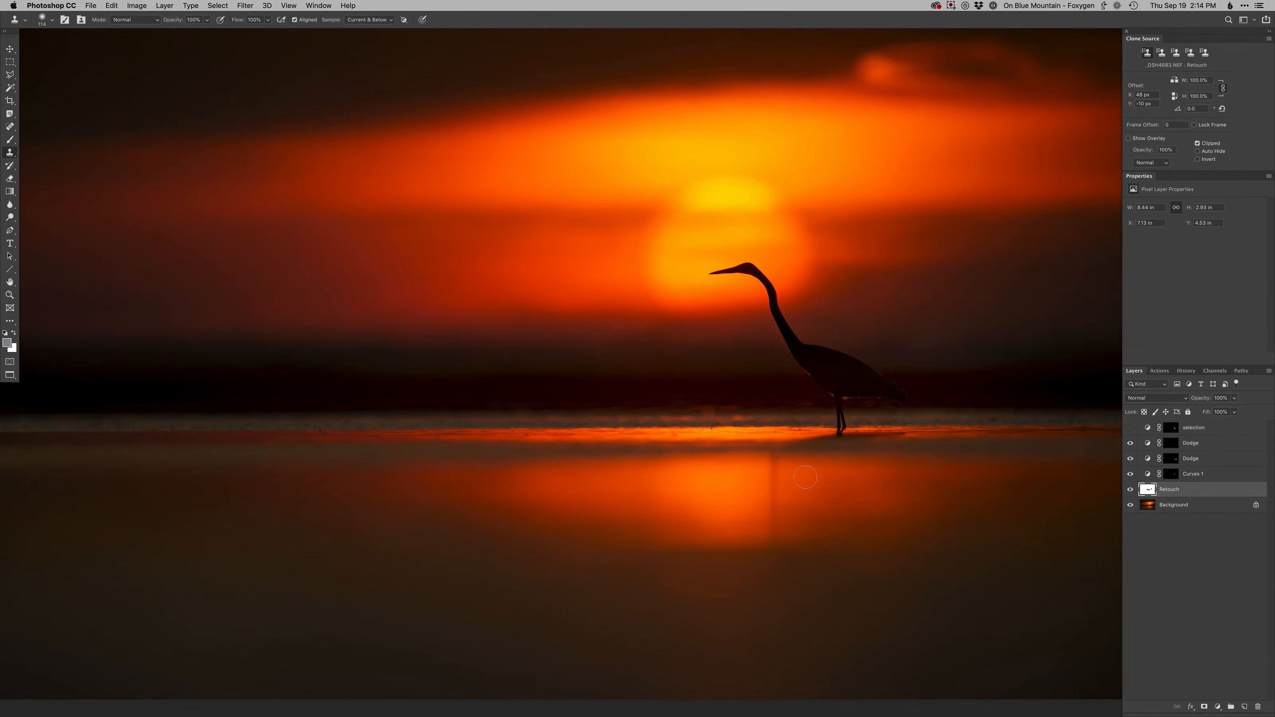
pyautogui.keyDown('super'); pyautogui.click(711, 417); pyautogui.keyUp('super')
pyautogui.keyDown('super'); pyautogui.click(711, 417); pyautogui.keyUp('super')
pyautogui.moveTo(746, 418)
pyautogui.mouseDown()
pyautogui.moveTo(698, 418)
pyautogui.moveTo(763, 418)
pyautogui.moveTo(731, 410)
pyautogui.moveTo(749, 400)
pyautogui.mouseUp()
pyautogui.keyDown('alt'); pyautogui.click(756, 411); pyautogui.keyUp('alt')
pyautogui.press('[')
pyautogui.keyDown('alt'); pyautogui.click(735, 408); pyautogui.keyUp('alt')
pyautogui.keyDown('alt'); pyautogui.click(742, 389); pyautogui.keyUp('alt')
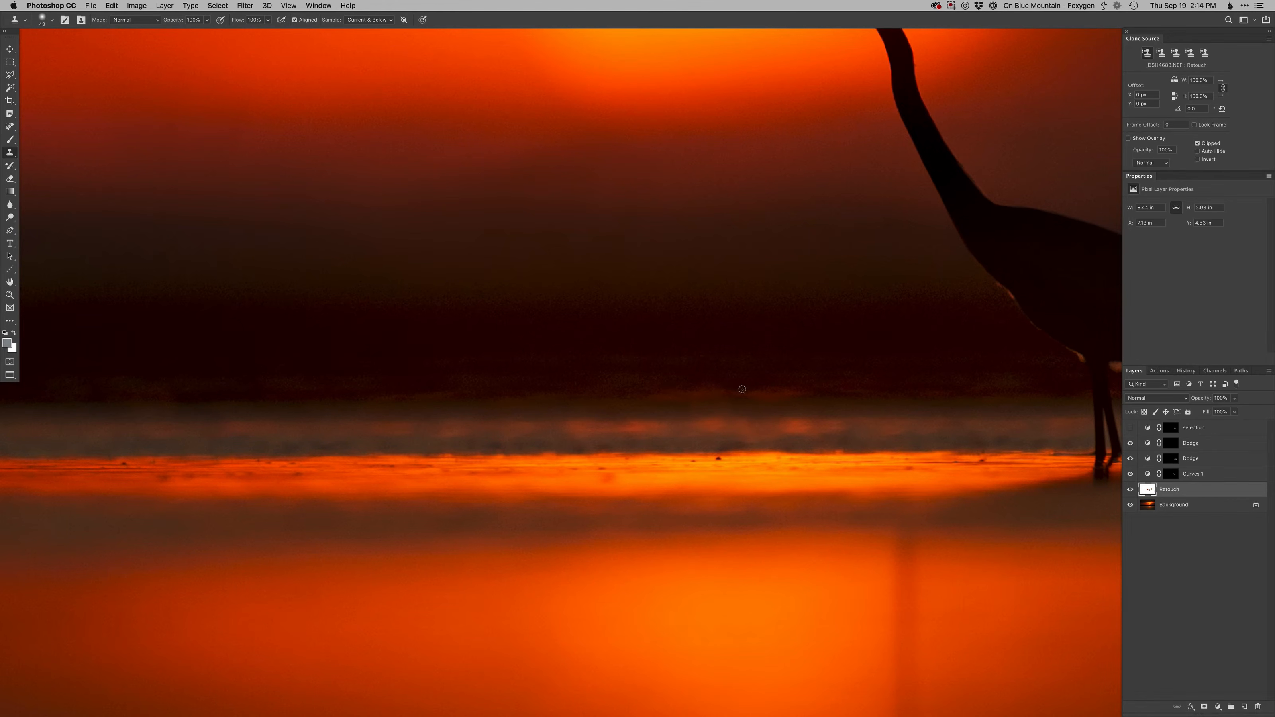
pyautogui.click(703, 387)
pyautogui.keyDown('alt'); pyautogui.keyDown('super'); pyautogui.click(734, 401); pyautogui.keyUp('super'); pyautogui.keyUp('alt')
pyautogui.keyDown('alt'); pyautogui.keyDown('super'); pyautogui.click(729, 422); pyautogui.keyUp('super'); pyautogui.keyUp('alt')
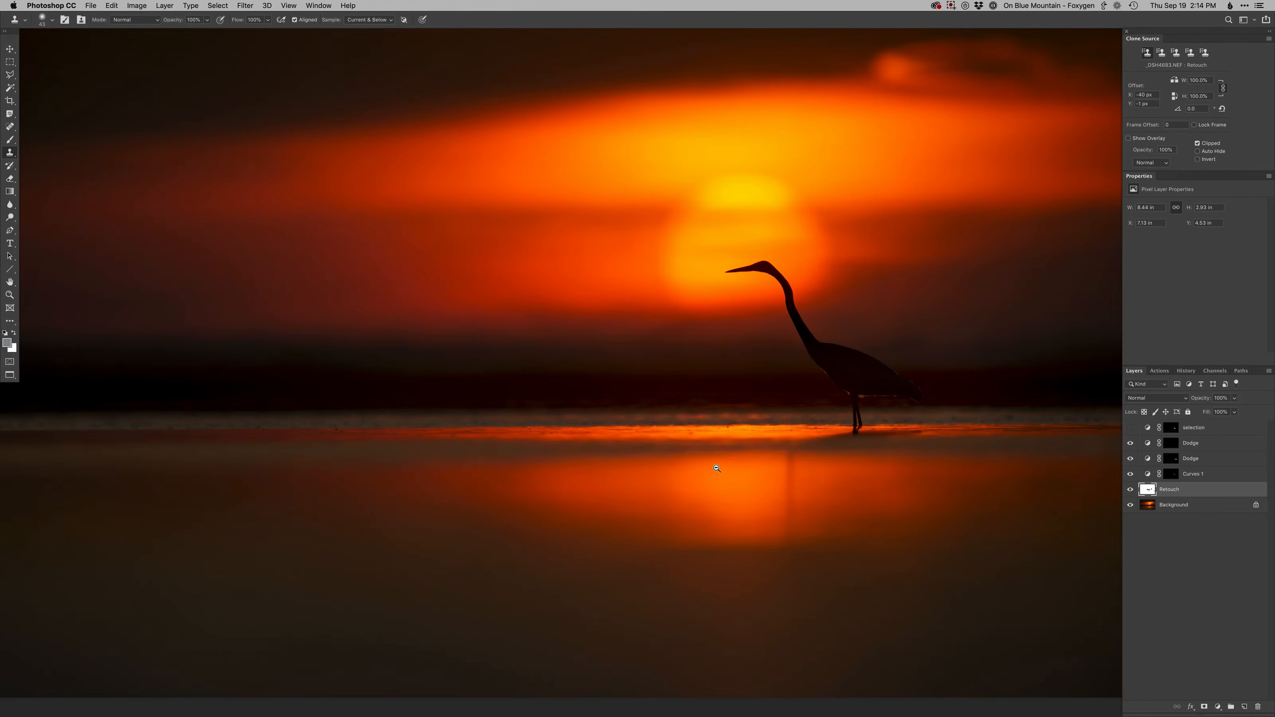
# Remove the small dark specks along the bright waterline with the Spot Healing Brush
pyautogui.keyDown('super'); pyautogui.click(723, 427); pyautogui.keyUp('super')
pyautogui.press('j')
pyautogui.moveTo(717, 424); pyautogui.dragTo(725, 416)
pyautogui.click(695, 418)
pyautogui.click(915, 426)
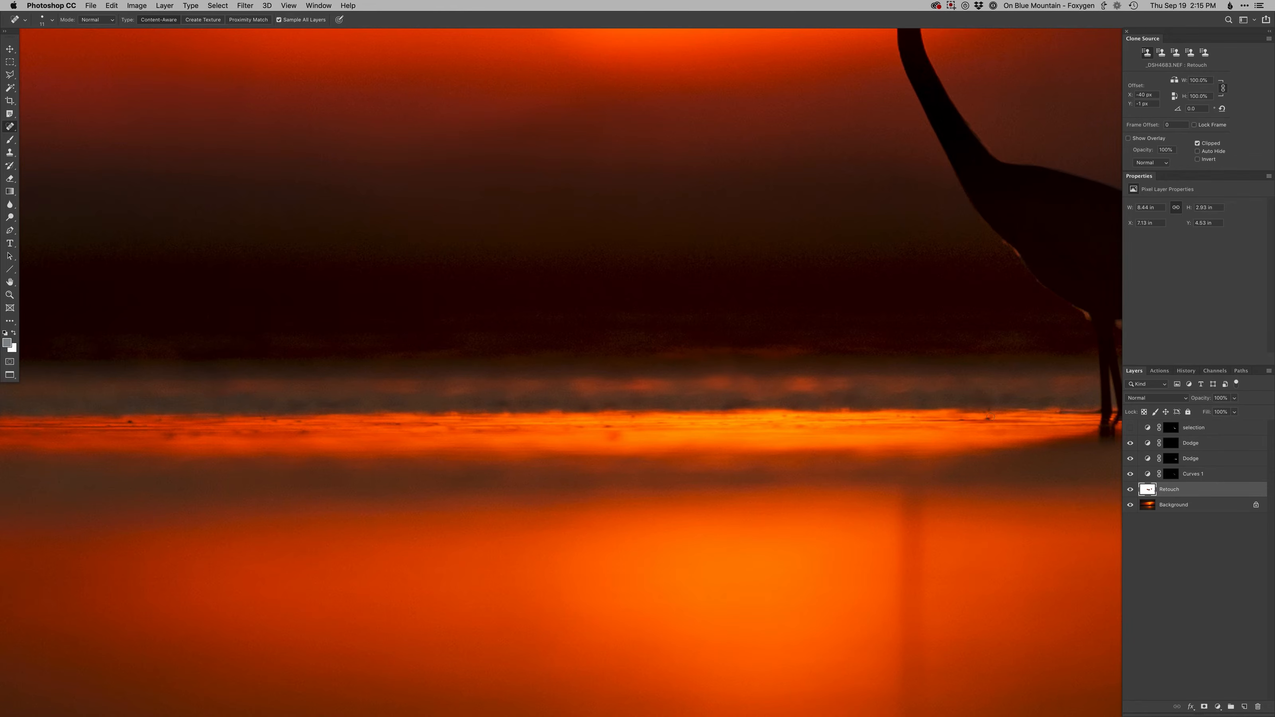
pyautogui.press('super+0')
pyautogui.press('super+minus')
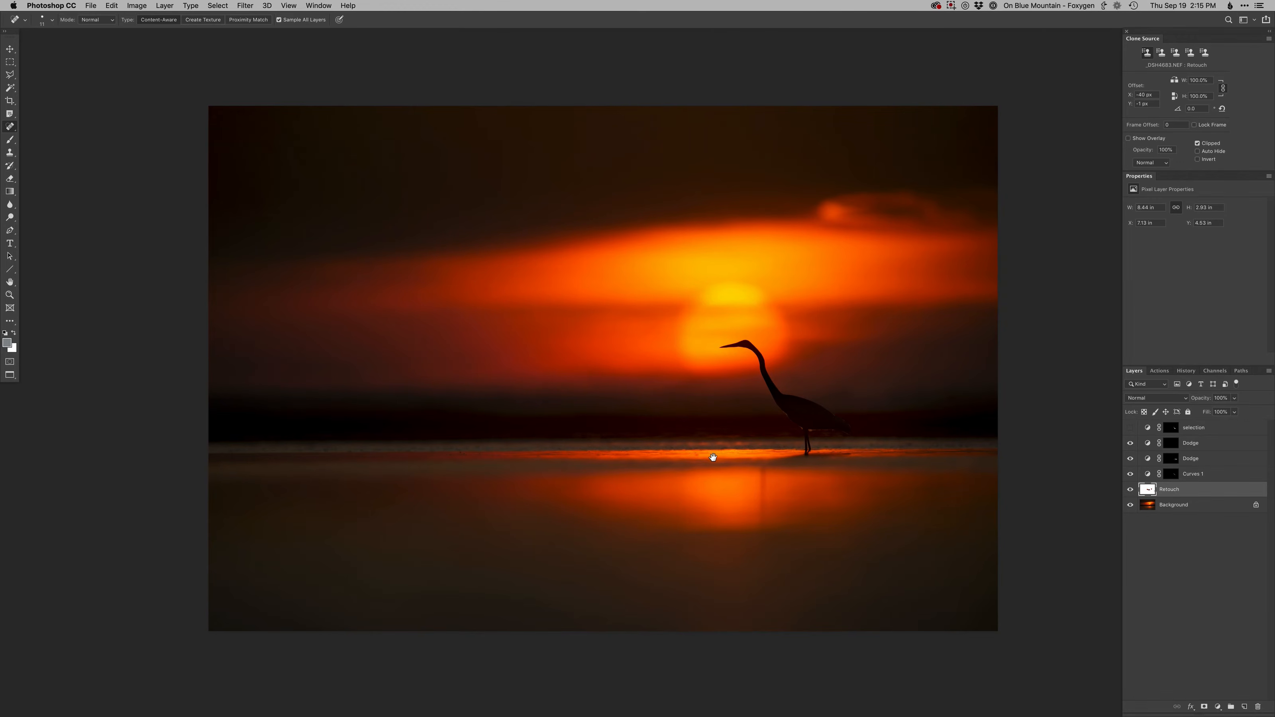
# Add a Burn curves layer above Retouch and paint white on its mask with a large soft brush to darken the foreground water and outer sky
pyautogui.press('F3')
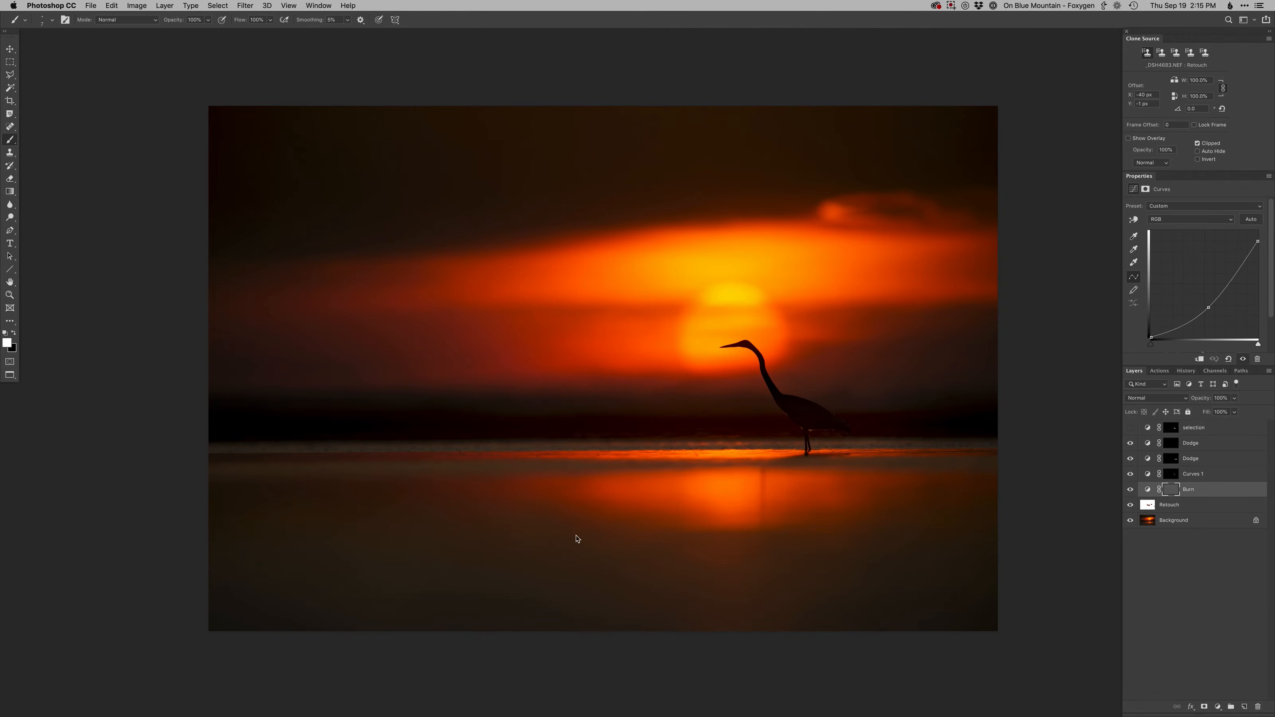
pyautogui.rightClick(578, 538)
pyautogui.doubleClick(567, 562)
pyautogui.keyDown('ctrl'); pyautogui.keyDown('alt'); pyautogui.moveTo(488, 535); pyautogui.dragTo(592, 539); pyautogui.keyUp('alt'); pyautogui.keyUp('ctrl')
pyautogui.press(']')
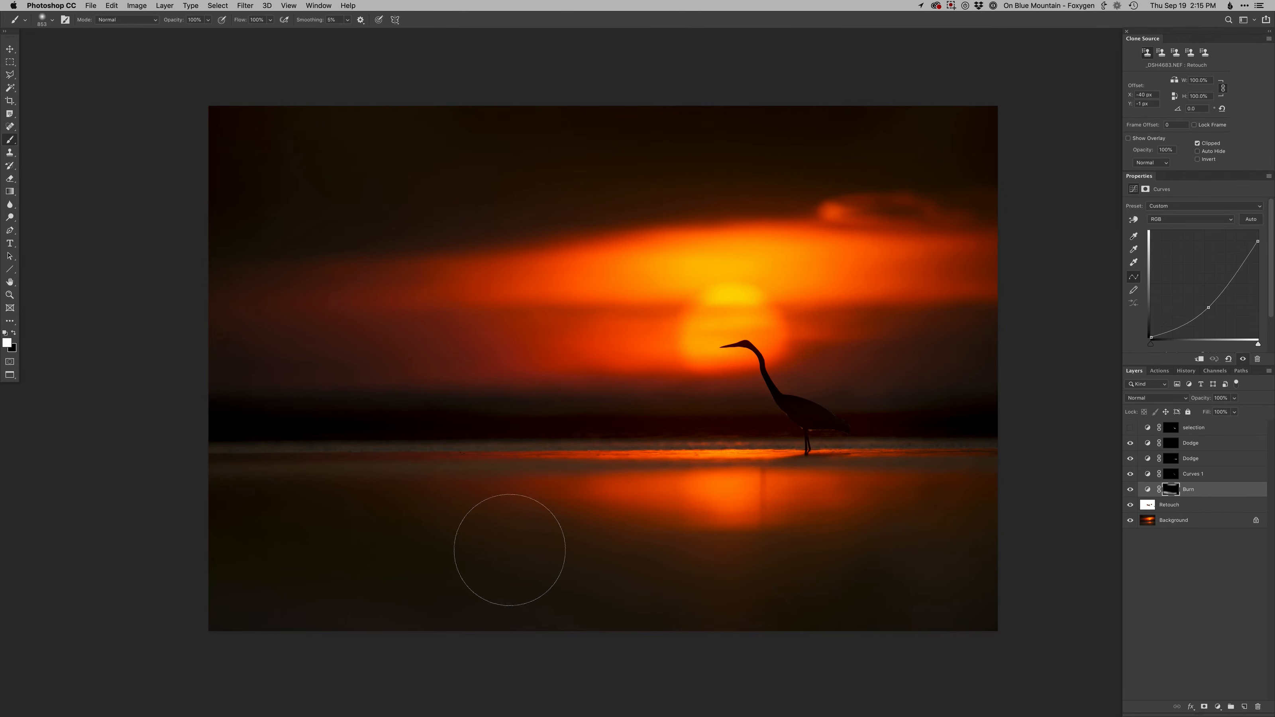
pyautogui.moveTo(705, 547); pyautogui.dragTo(593, 565)
# Compare the edited image with the original Background layer by repeatedly toggling all the other layers
pyautogui.keyDown('alt'); pyautogui.click(1131, 521); pyautogui.keyUp('alt')
pyautogui.keyDown('alt'); pyautogui.click(1130, 521); pyautogui.keyUp('alt')
pyautogui.keyDown('alt'); pyautogui.click(1130, 520); pyautogui.keyUp('alt')
pyautogui.keyDown('alt'); pyautogui.click(1130, 520); pyautogui.keyUp('alt')
pyautogui.keyDown('alt'); pyautogui.click(1130, 520); pyautogui.keyUp('alt')
pyautogui.keyDown('alt'); pyautogui.click(1130, 520); pyautogui.keyUp('alt')
pyautogui.keyDown('alt'); pyautogui.click(1130, 520); pyautogui.keyUp('alt')
pyautogui.keyDown('alt'); pyautogui.click(1130, 520); pyautogui.keyUp('alt')
# Clone haze over the area to the right of the bird's back on the Retouch layer
pyautogui.click(1147, 506)
pyautogui.press('s')
pyautogui.moveTo(850, 397); pyautogui.dragTo(864, 398)
pyautogui.keyDown('alt'); pyautogui.click(834, 386); pyautogui.keyUp('alt')
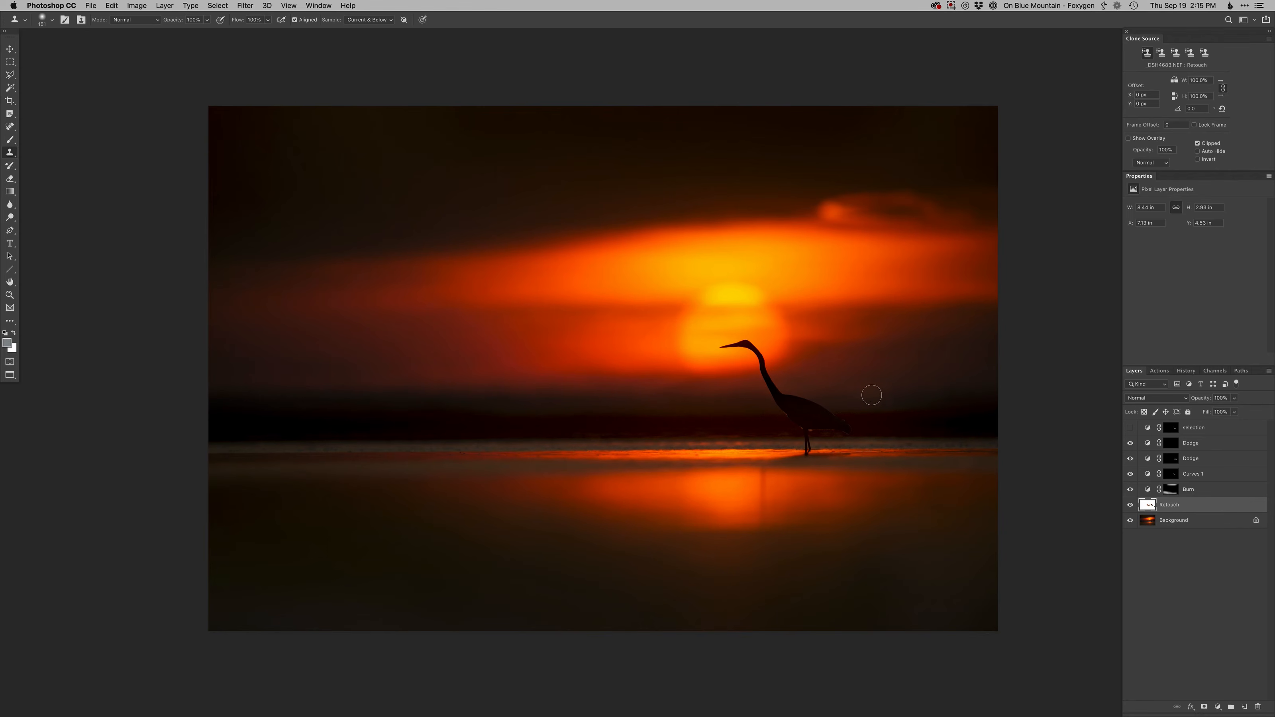
pyautogui.moveTo(910, 494); pyautogui.dragTo(896, 491)
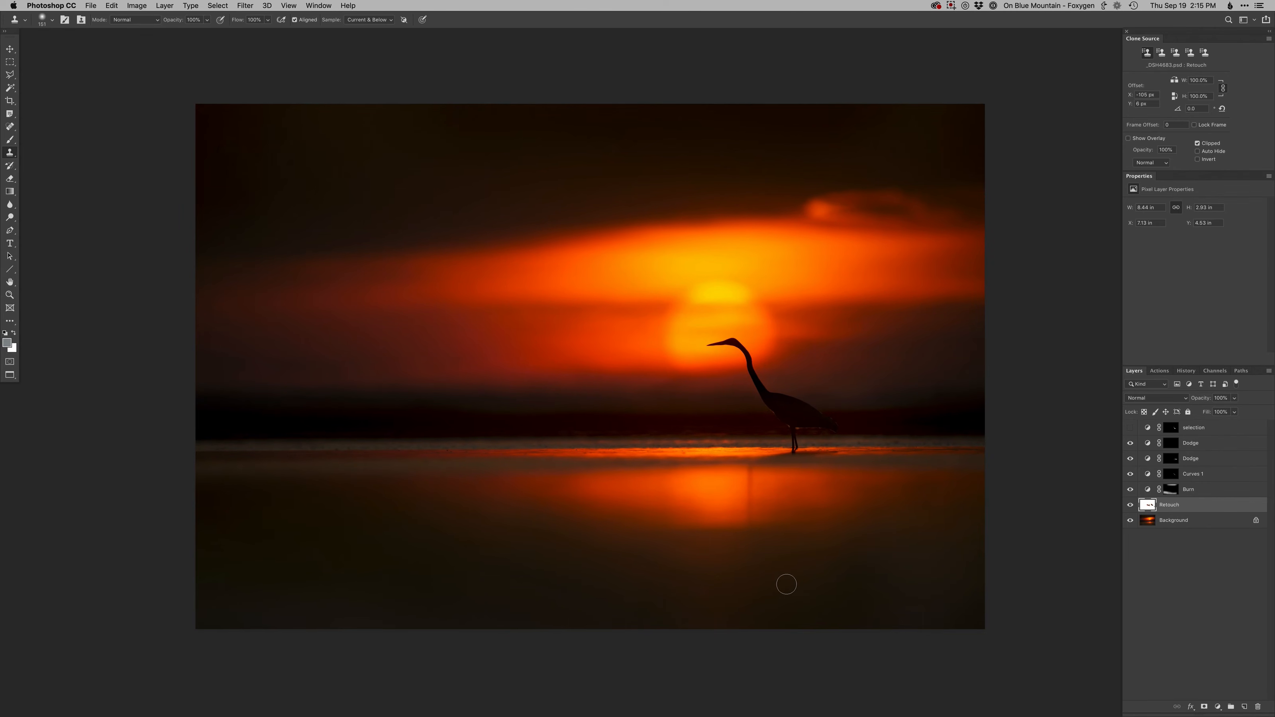
# Switch to Lightroom Classic and reset the Develop settings of the original raw sunset photo
pyautogui.press('d')
pyautogui.press('super+shift+a')
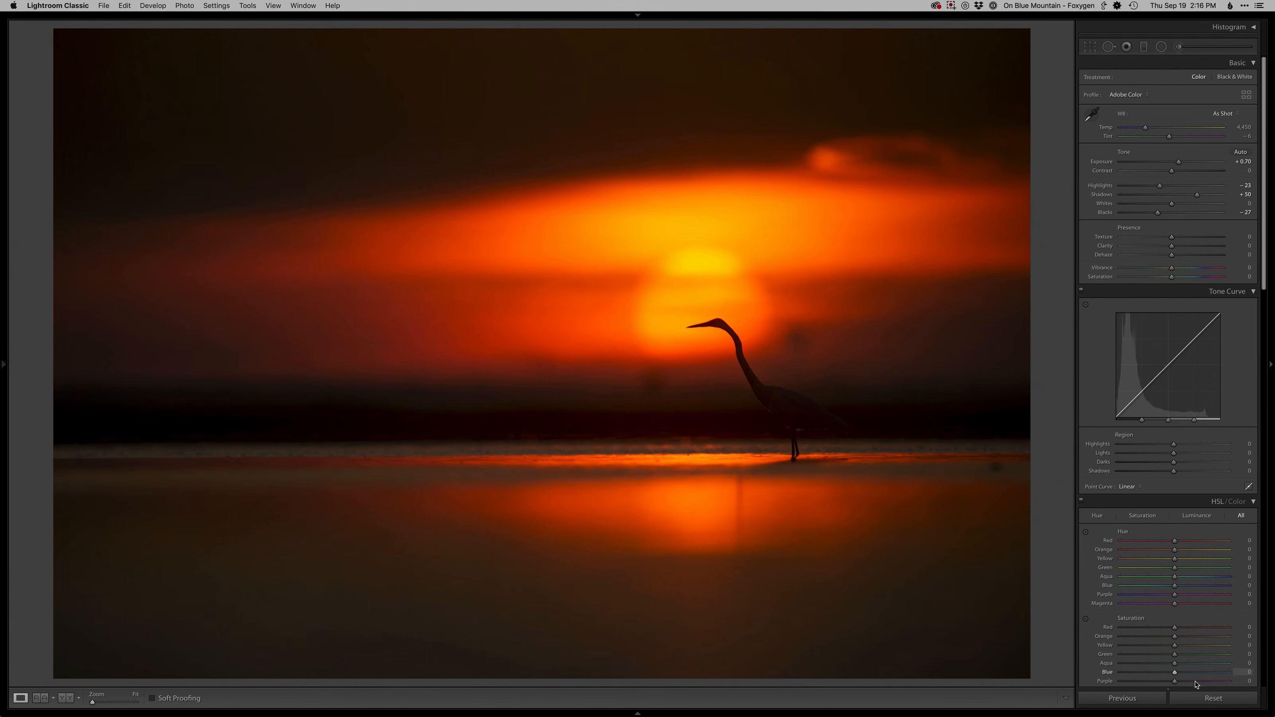
pyautogui.click(1214, 699)
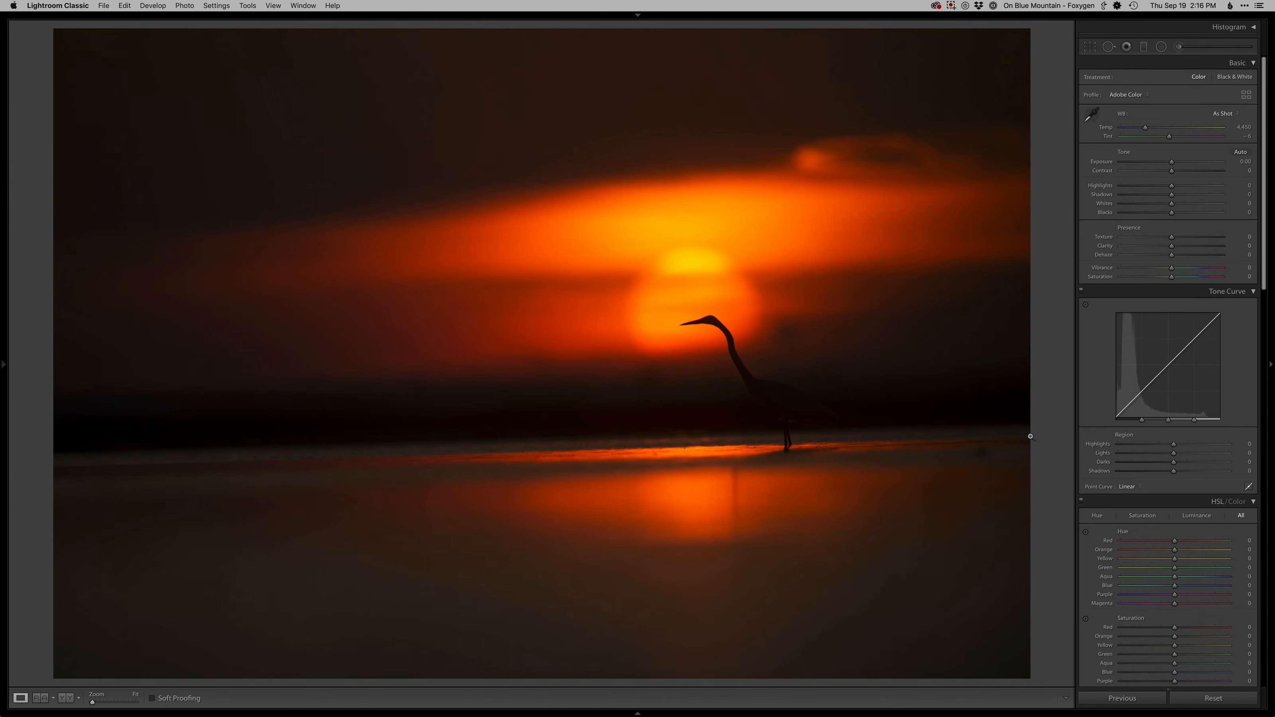
# Compare the raw original with the edited PSD in Survey and Loupe views, and show the edited version full screen
pyautogui.press('g')
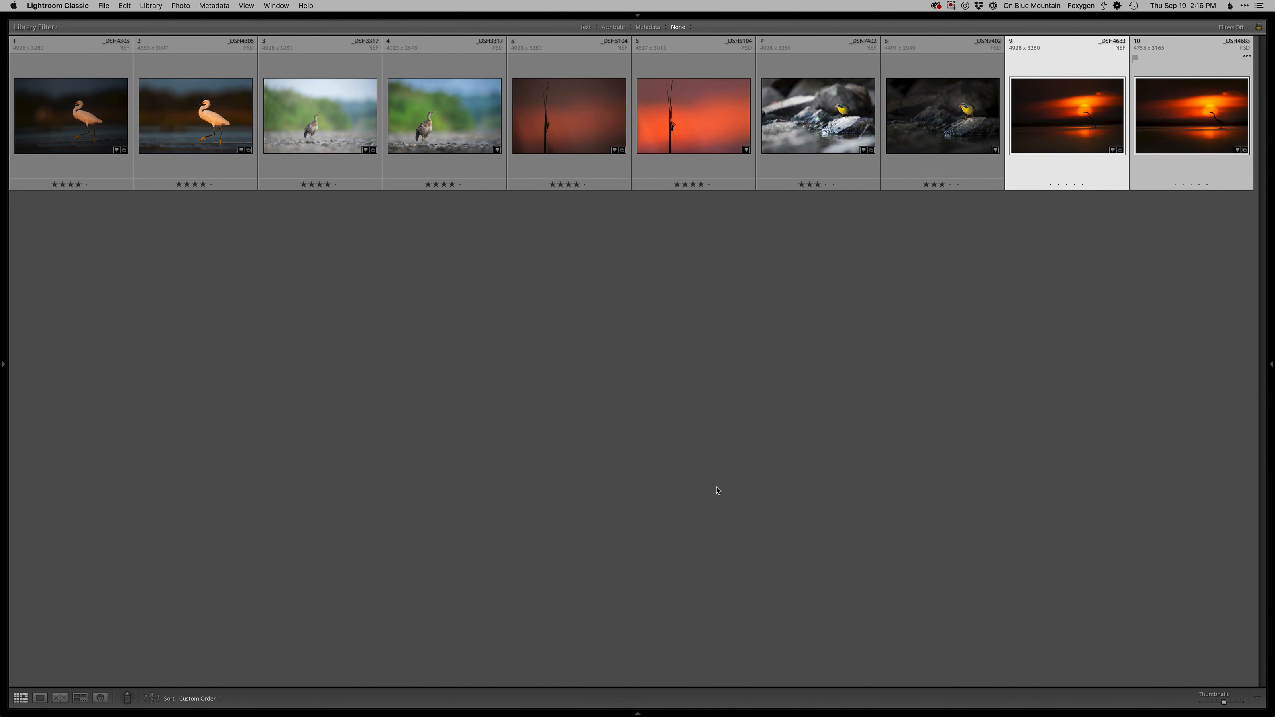
pyautogui.press('n')
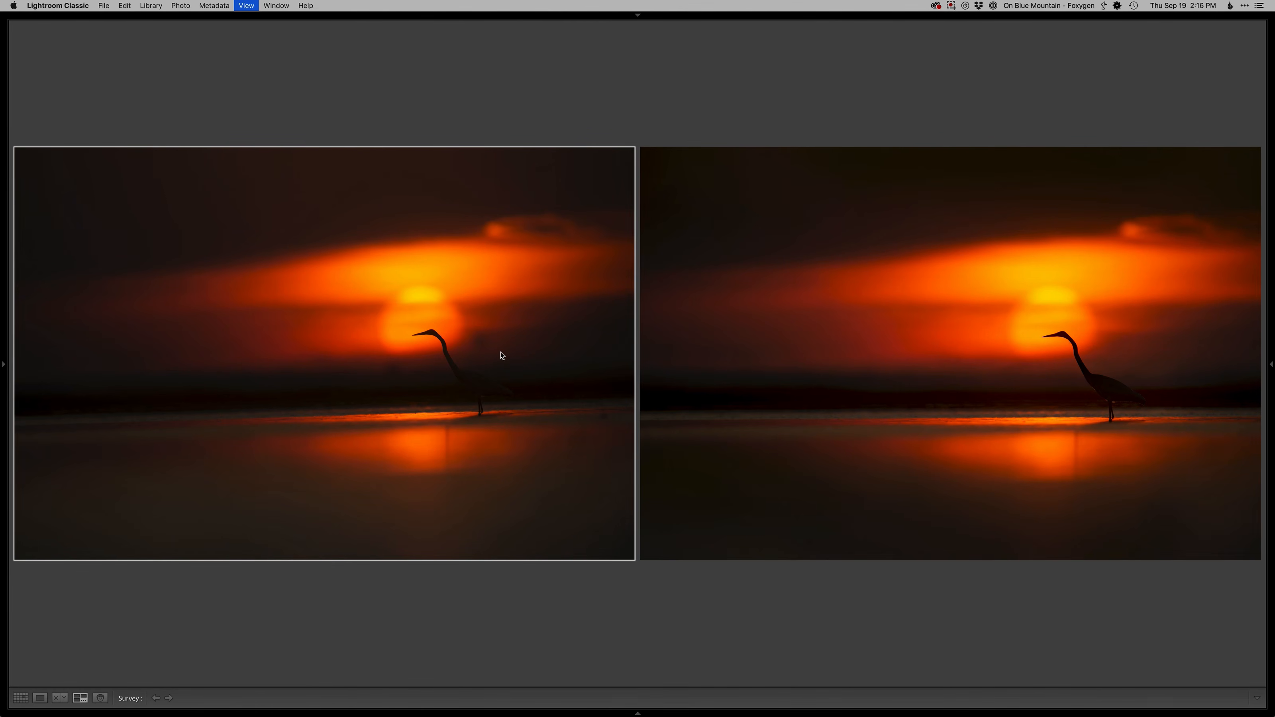
pyautogui.press('e')
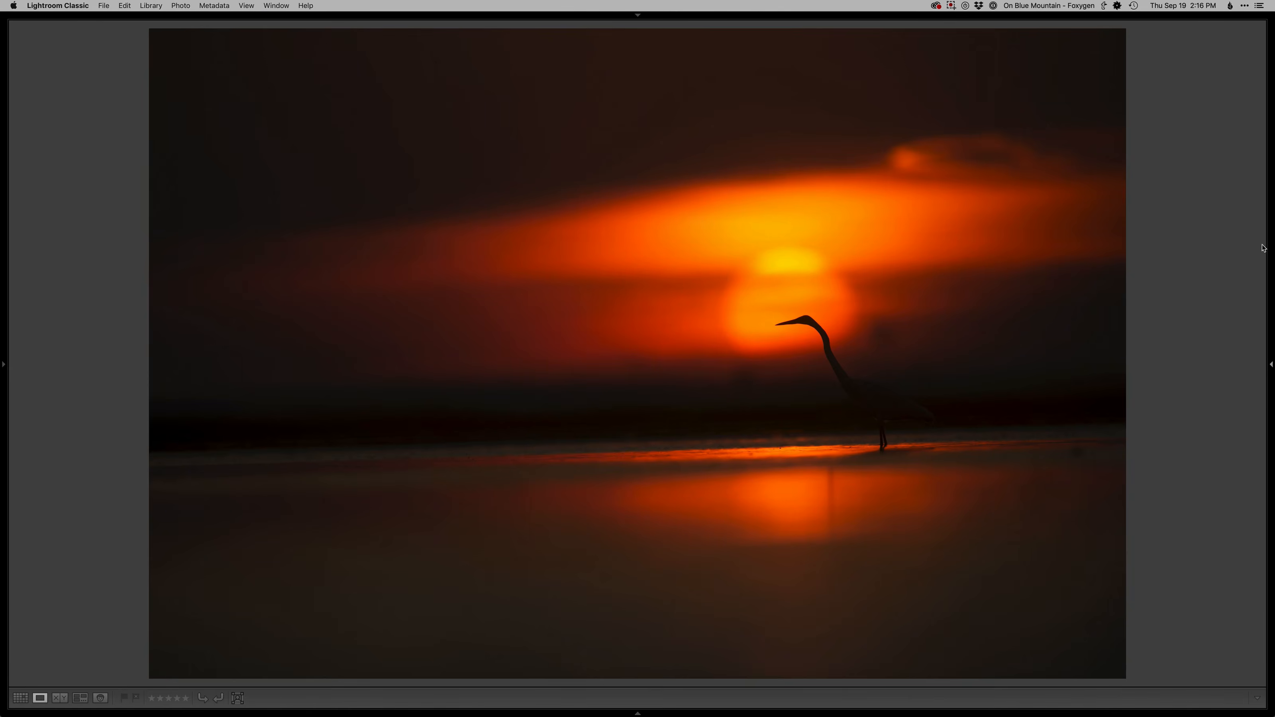
pyautogui.press('Right')
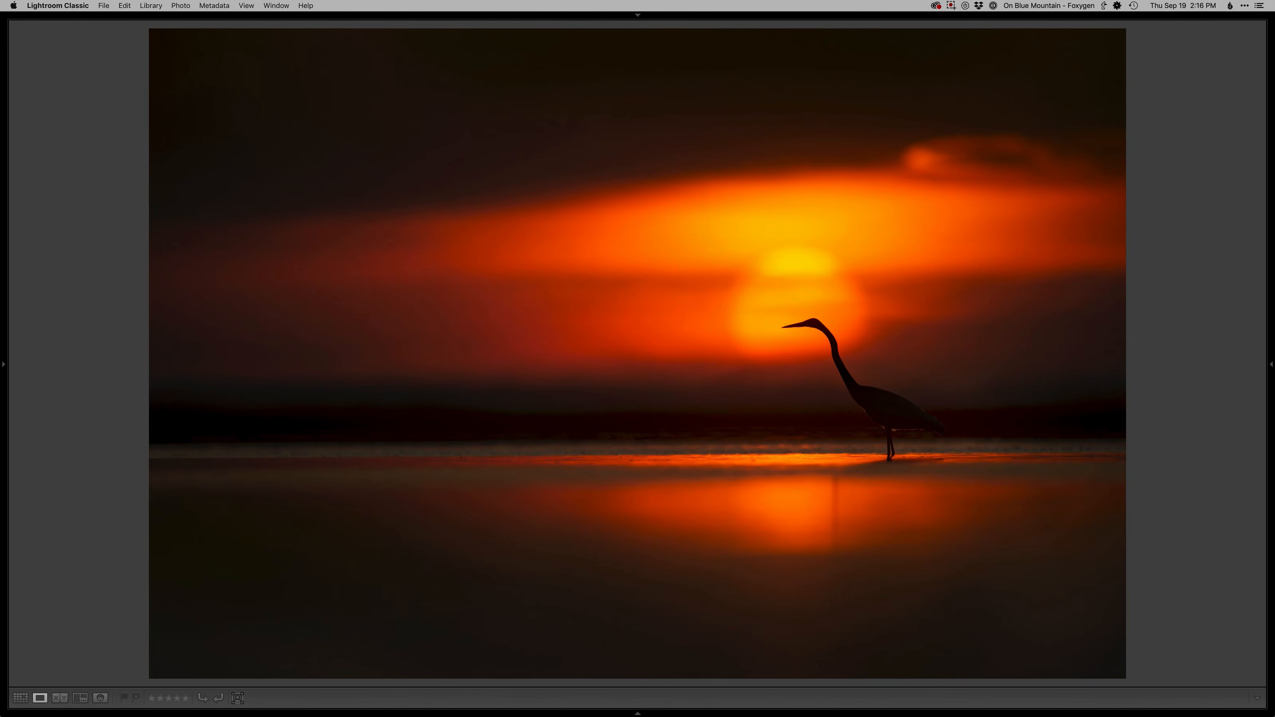
pyautogui.press('Left')
pyautogui.press('Right')
pyautogui.hotkey('shift', 'Tab')
pyautogui.press('f')
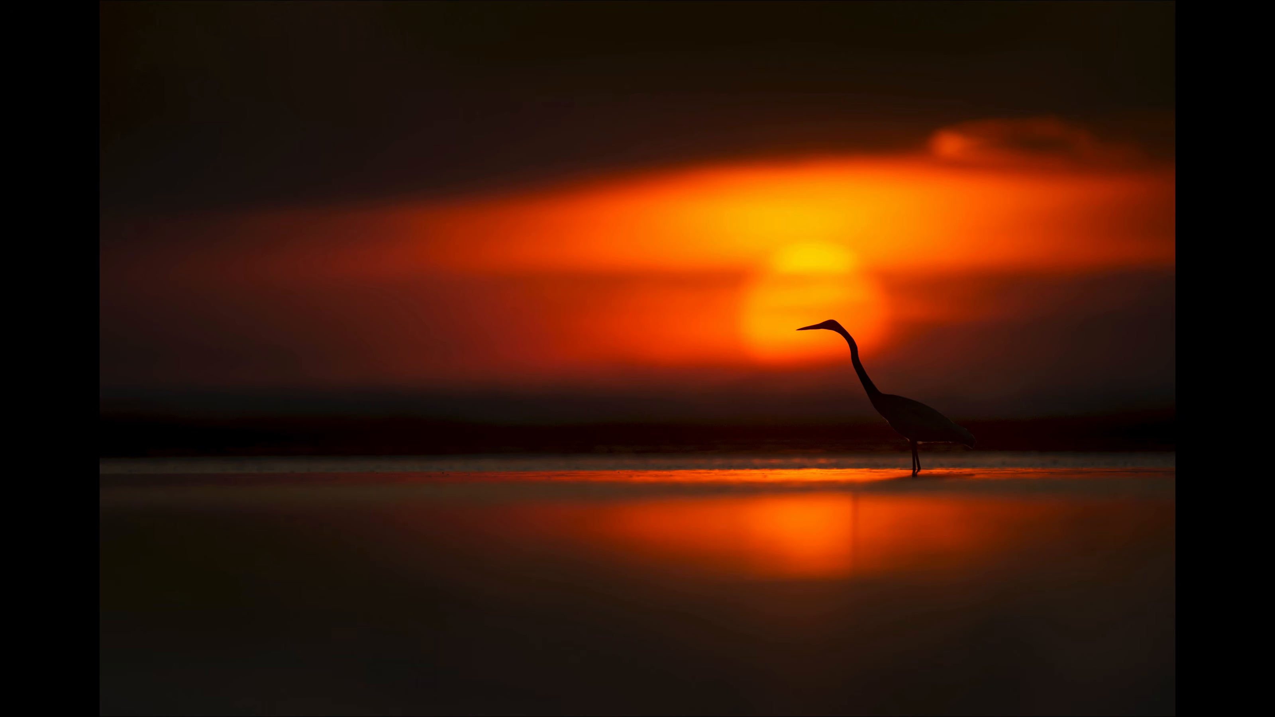